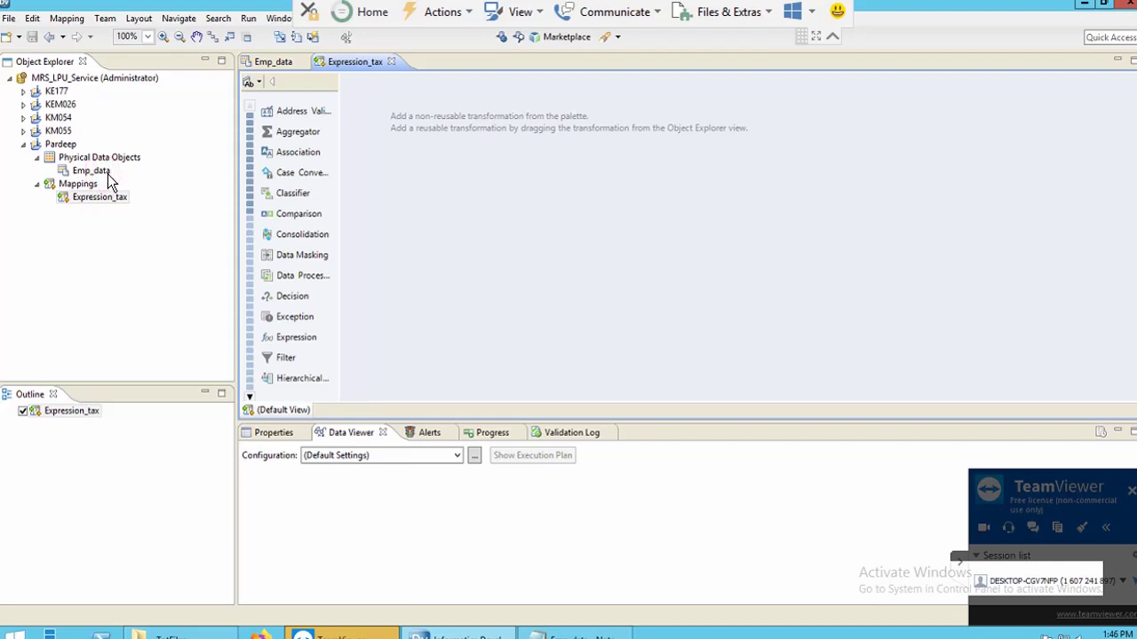
Add the Emp_data flat file object to the Expression_tax mapping with Read access as an independent data object.
drag(104, 171, 525, 144)
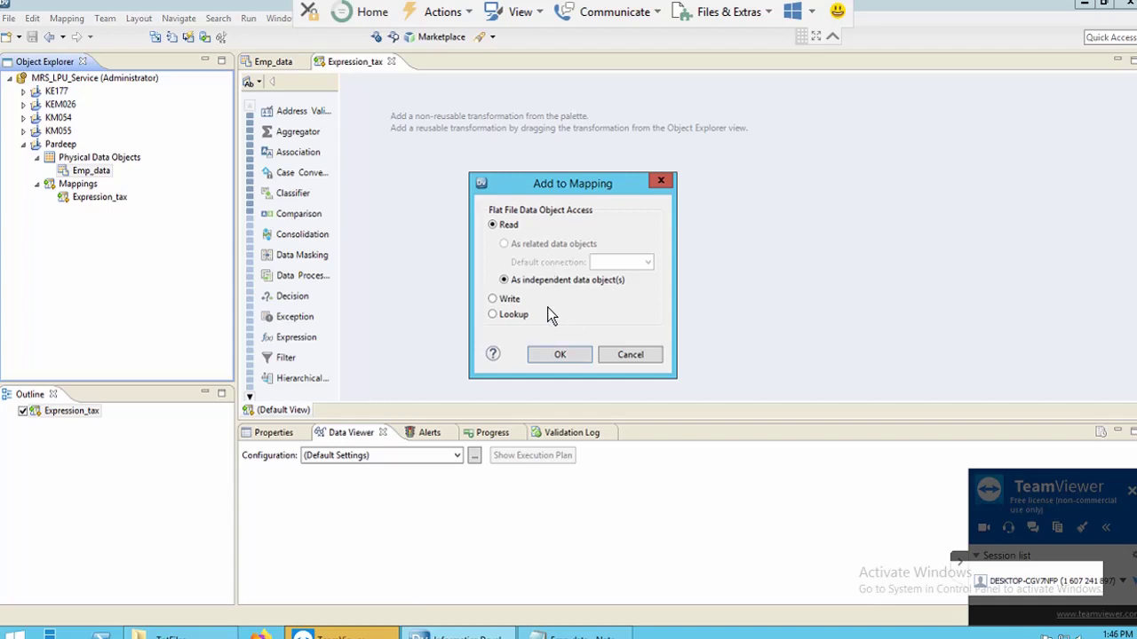
click(559, 355)
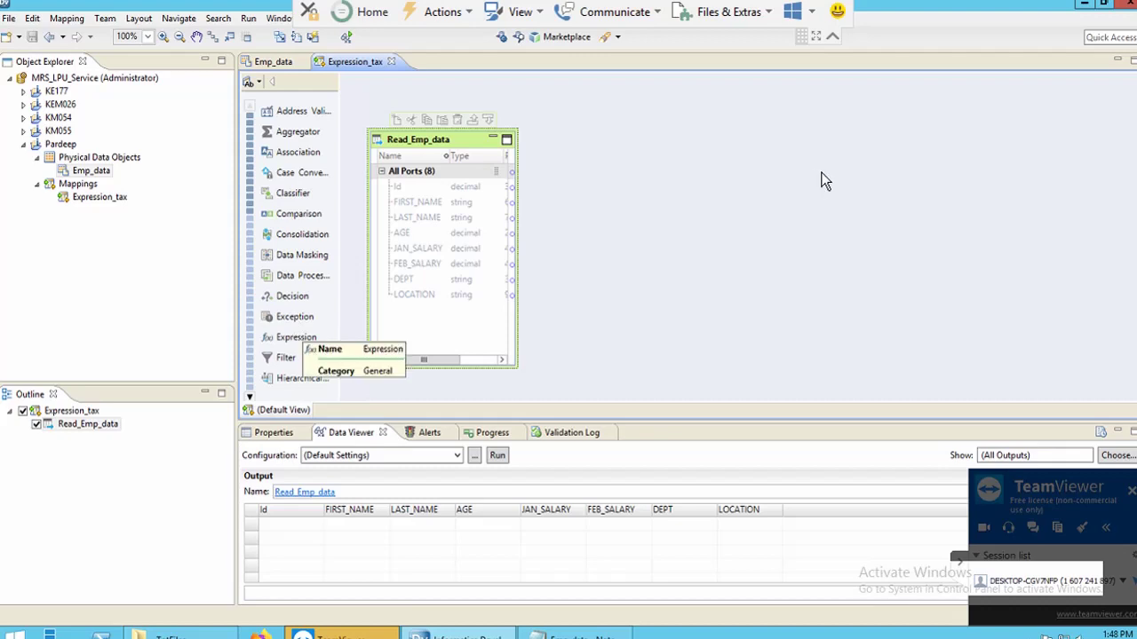
Add an Expression transformation to the mapping and place it beside Read_Emp_data.
right_click(746, 122)
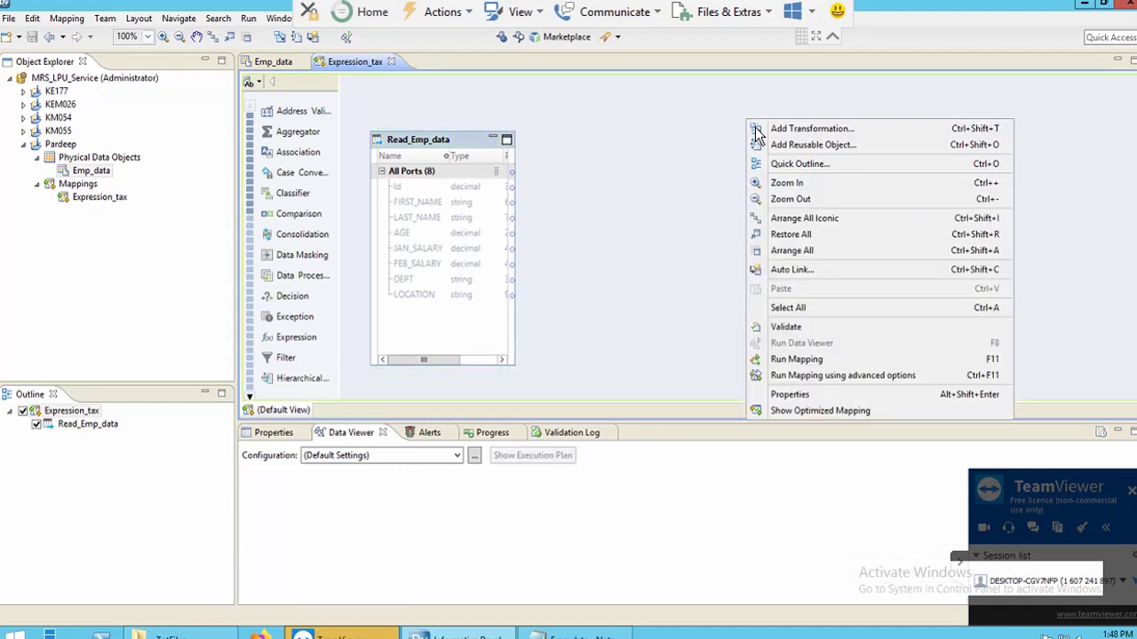
click(778, 134)
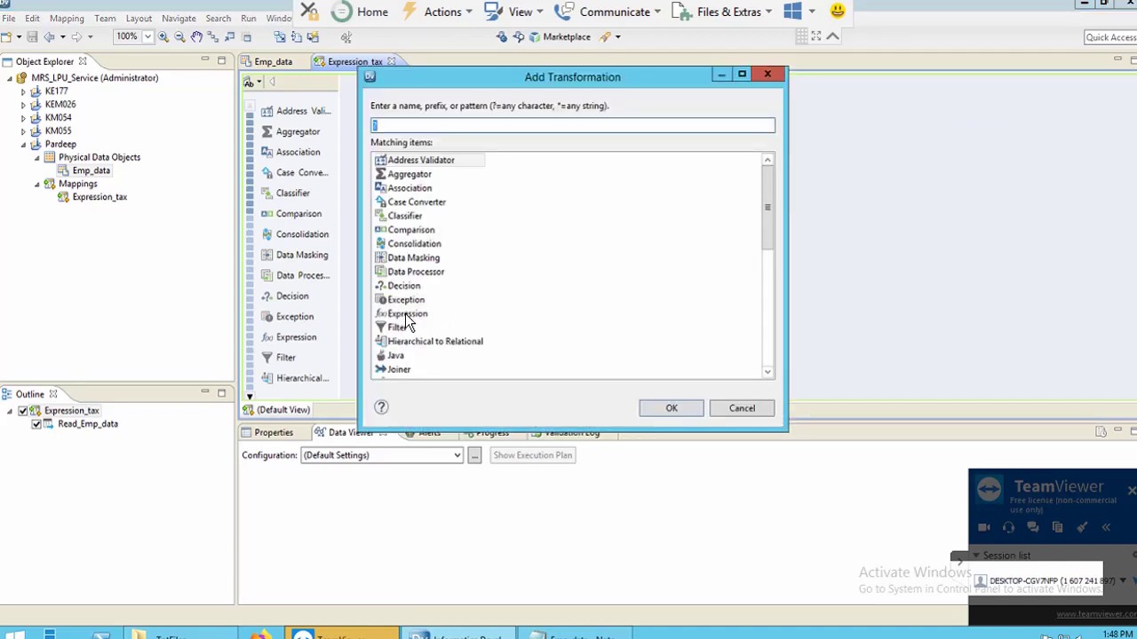
click(404, 315)
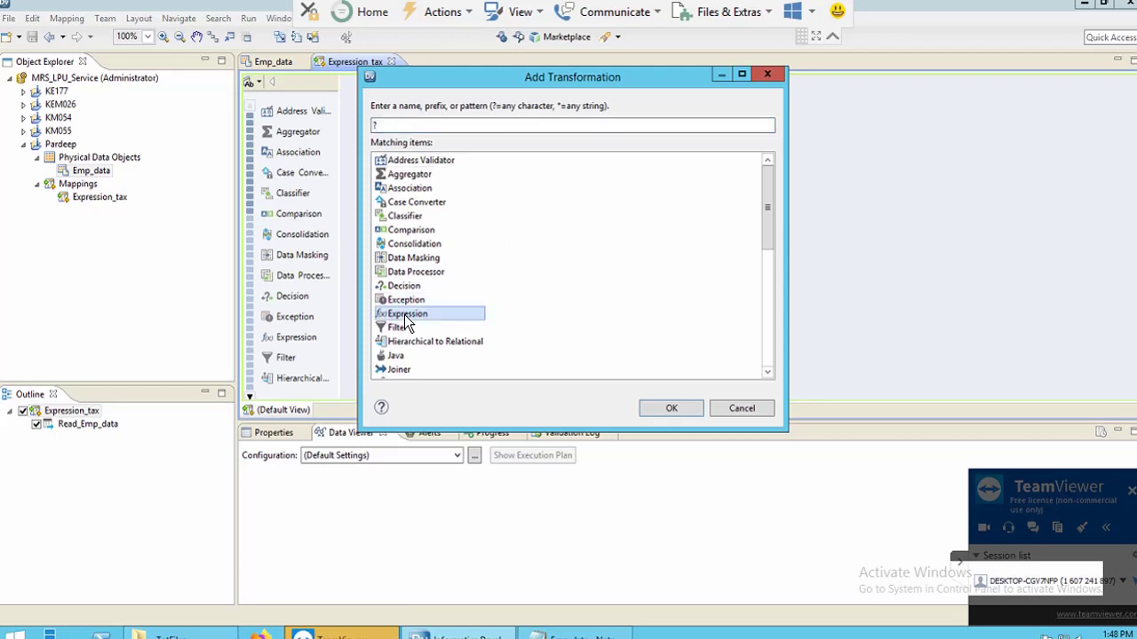
click(672, 409)
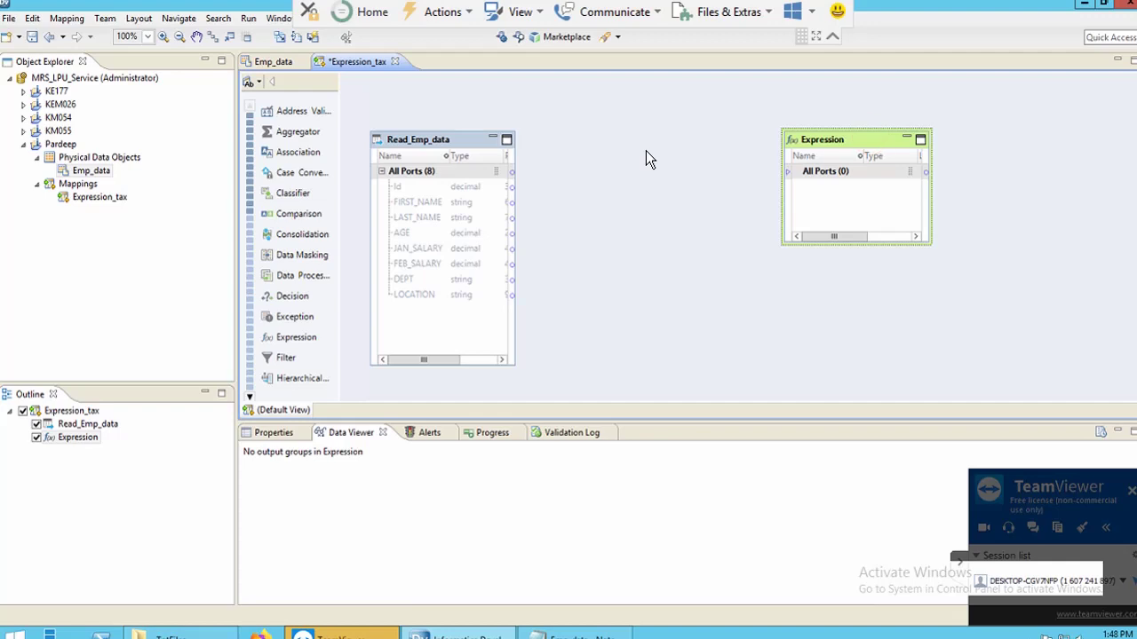
drag(858, 213, 623, 232)
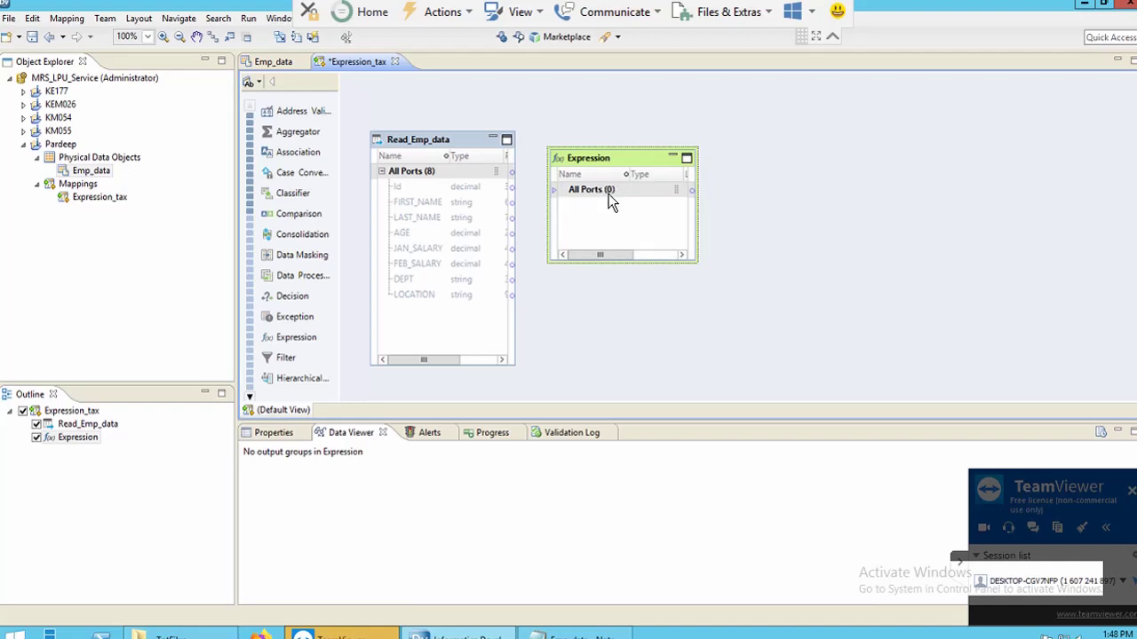
Copy and link all Read_Emp_data ports, from Id through LOCATION, into the Expression transformation.
click(419, 189)
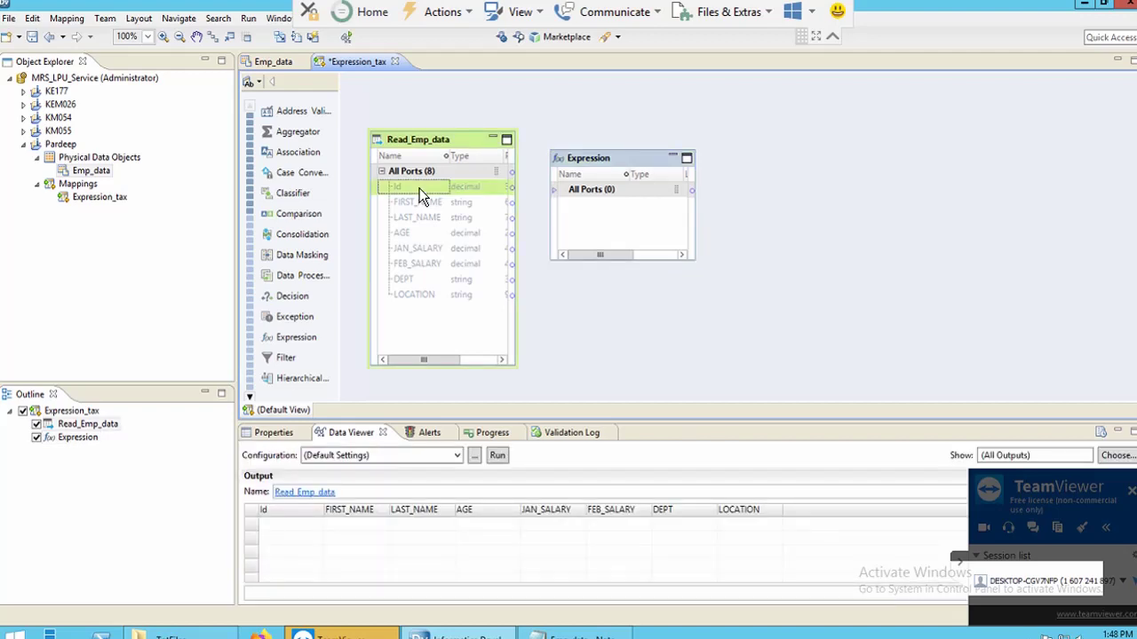
key(shift+Down)
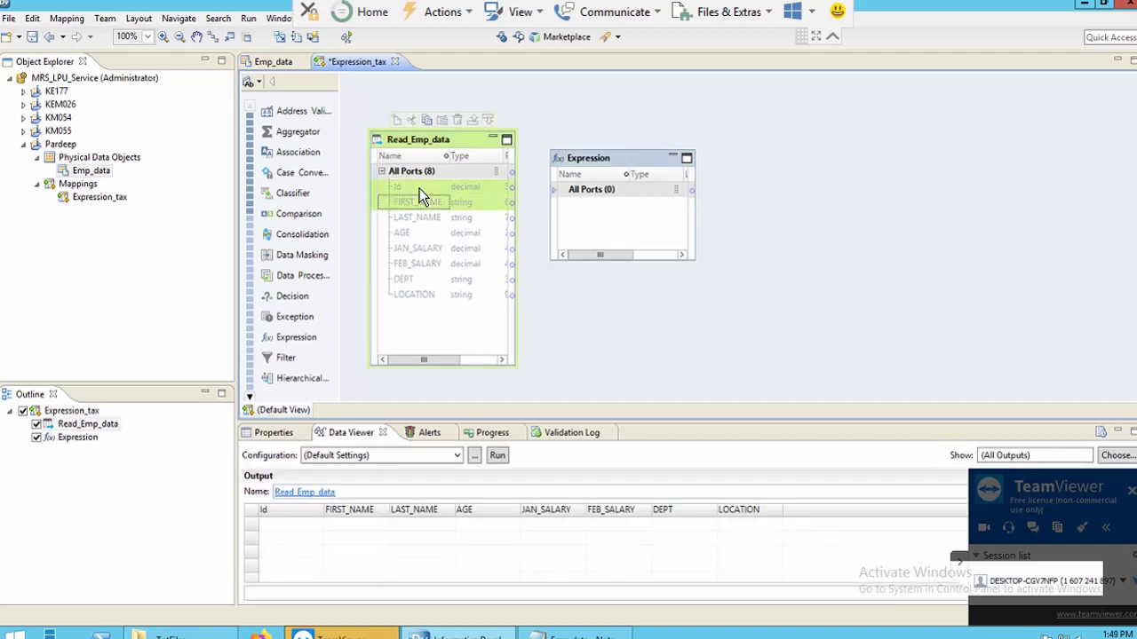
key(shift+Down)
key(shift+Down)
key(shift+Down)
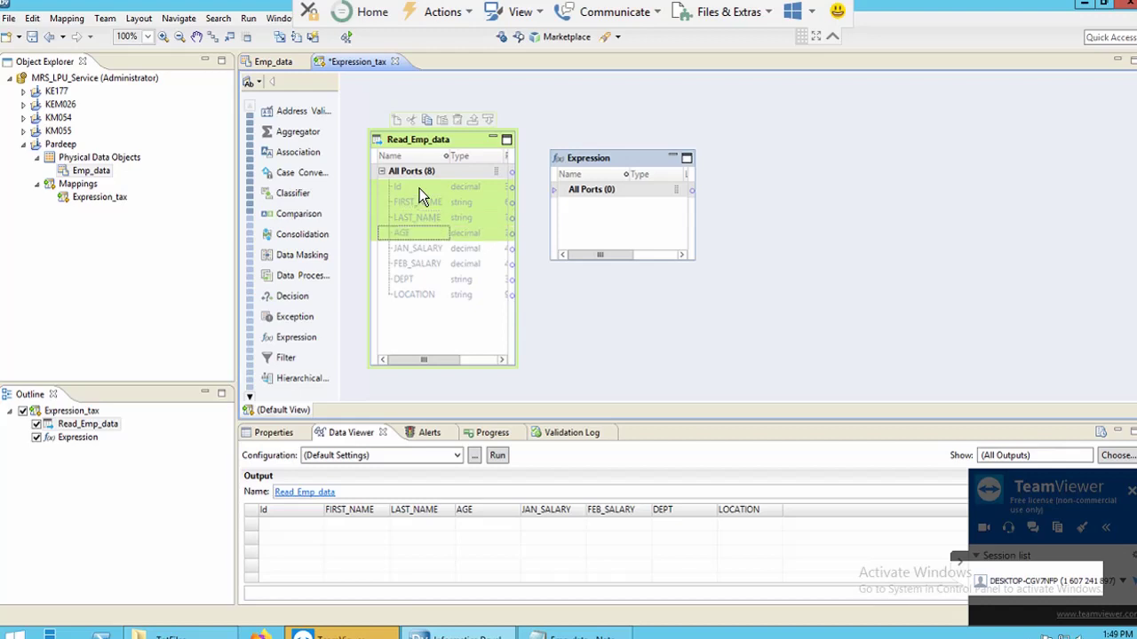
key(shift+Down)
key(shift+Down)
key(shift+Down)
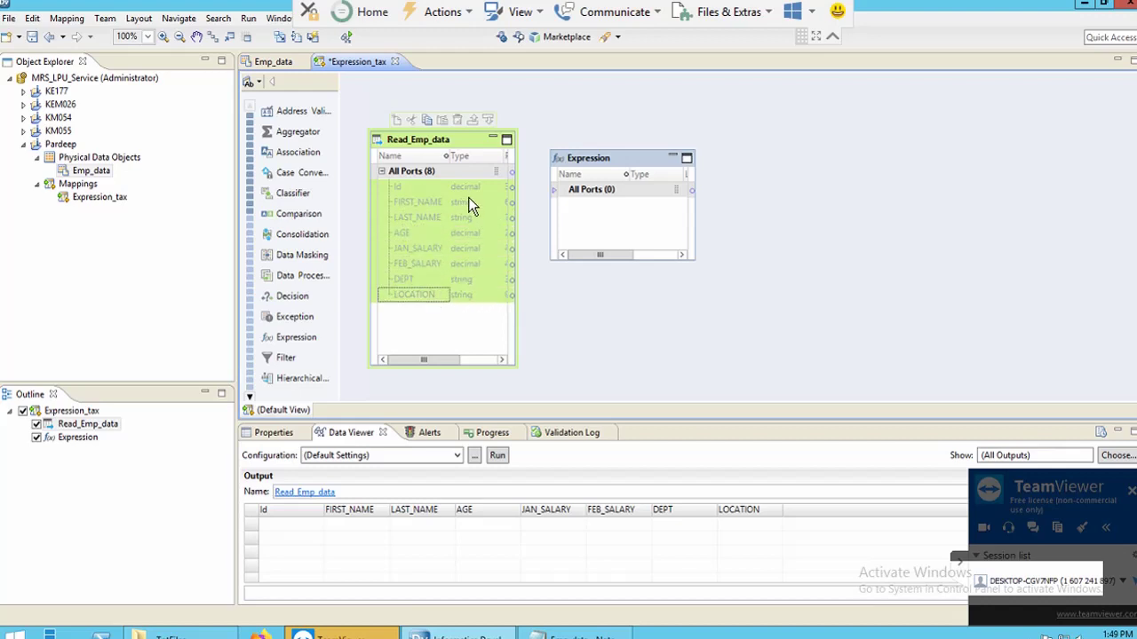
drag(477, 216, 597, 222)
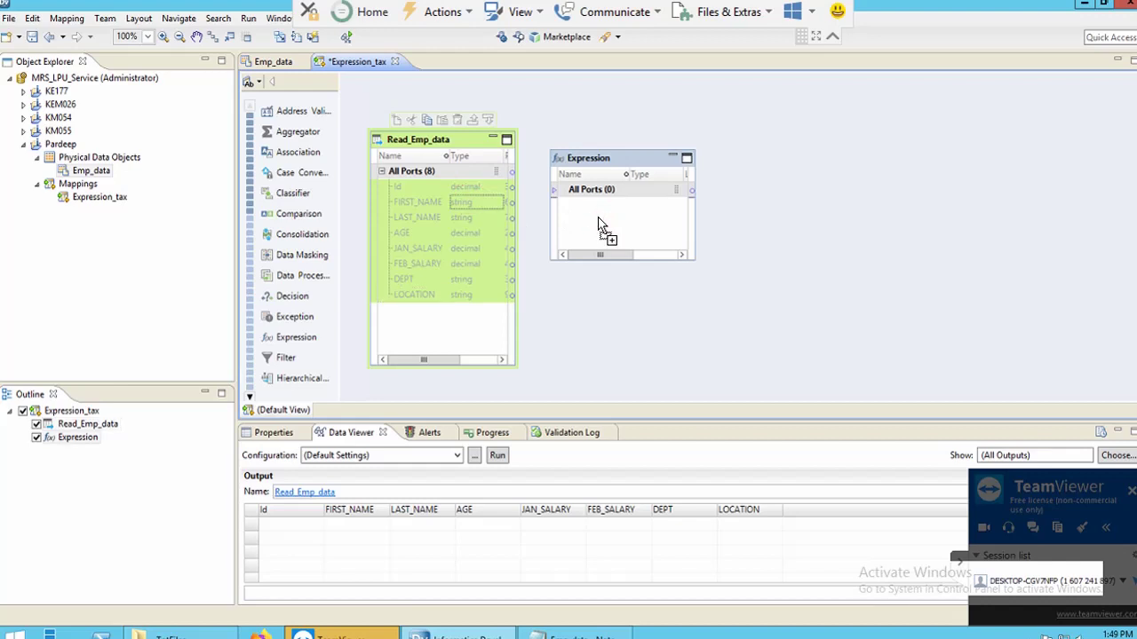
drag(598, 217, 598, 219)
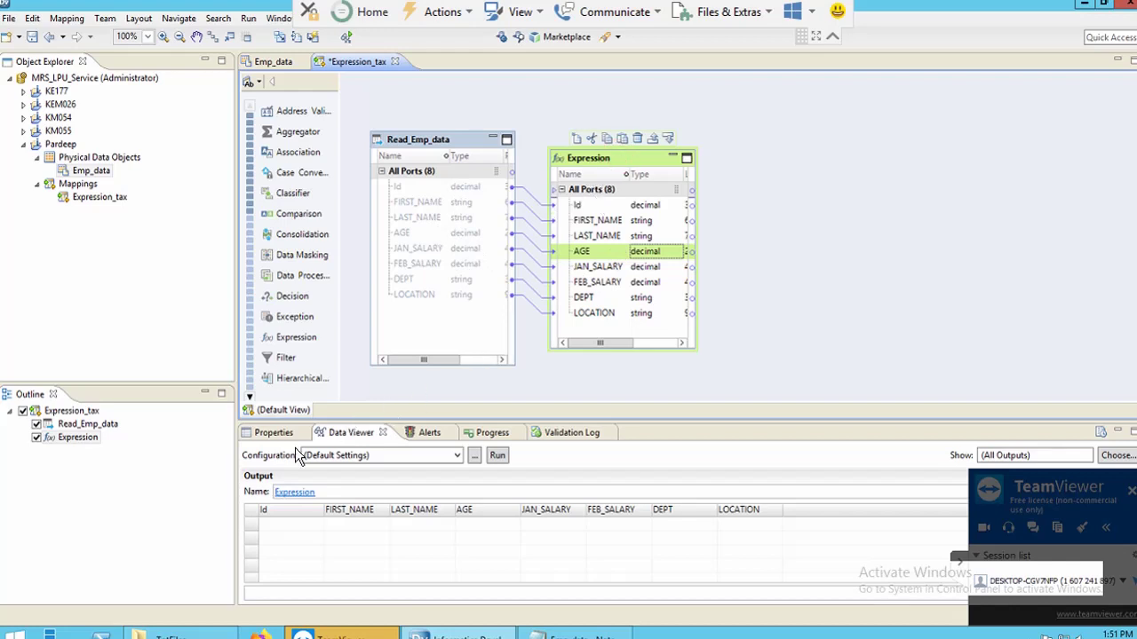
Add a port named tax with the decimal type in the Expression transformation's port properties.
click(265, 434)
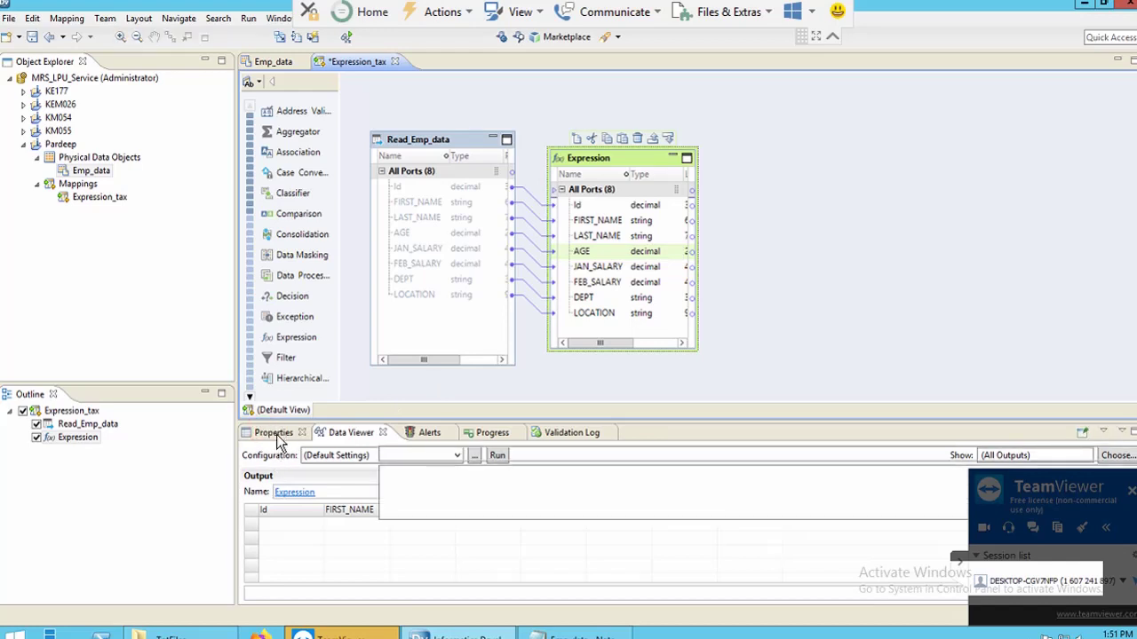
click(276, 434)
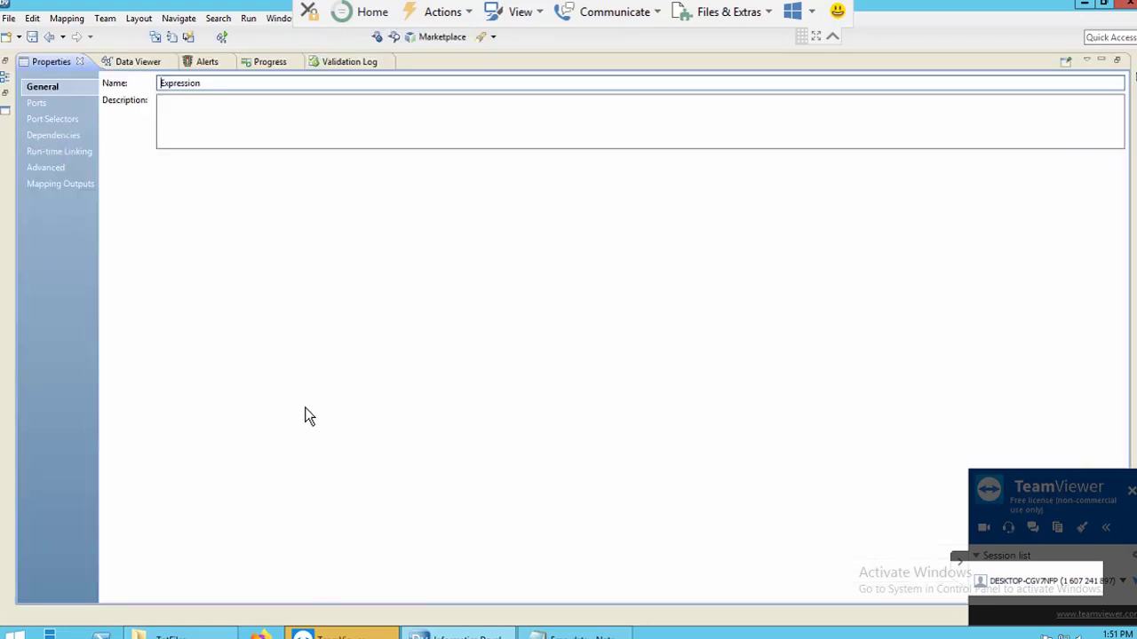
click(37, 104)
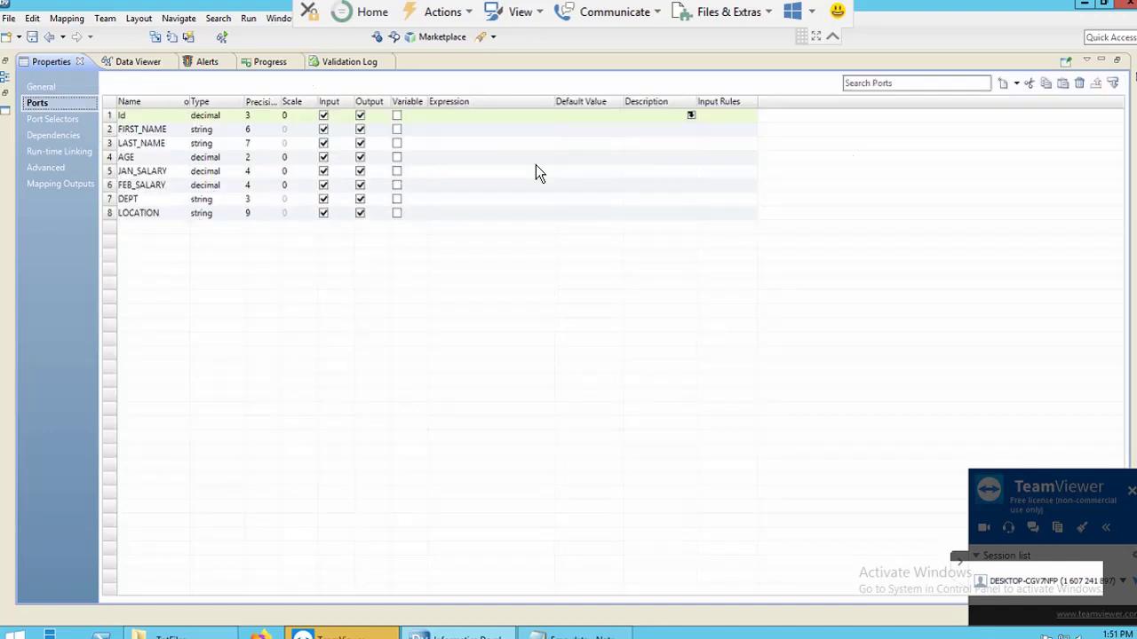
click(1001, 83)
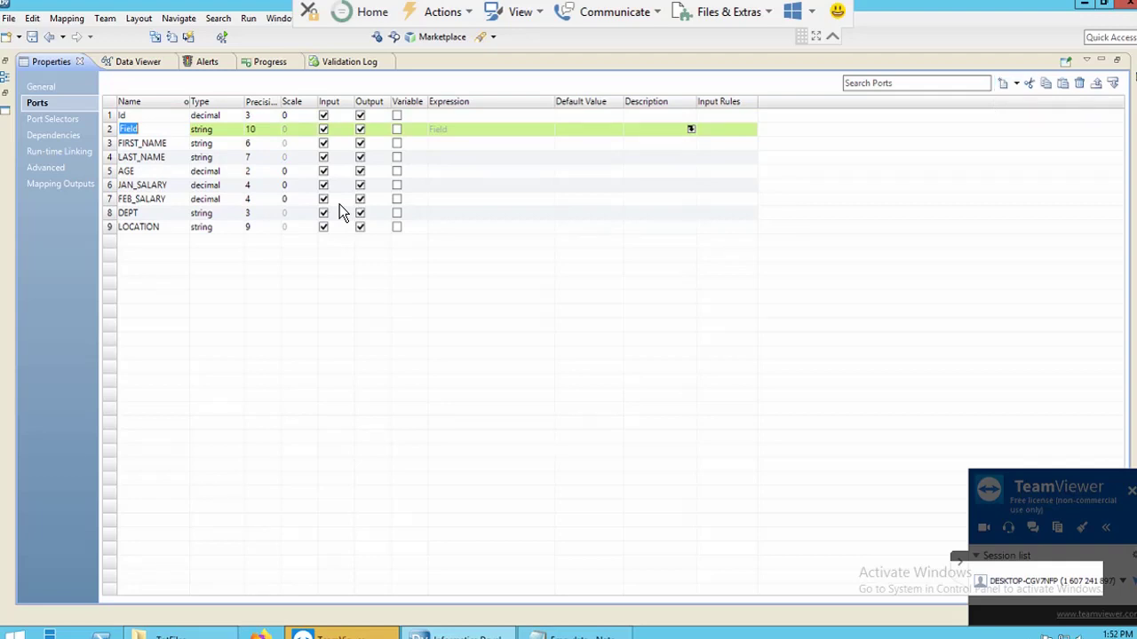
text(tax)
click(233, 130)
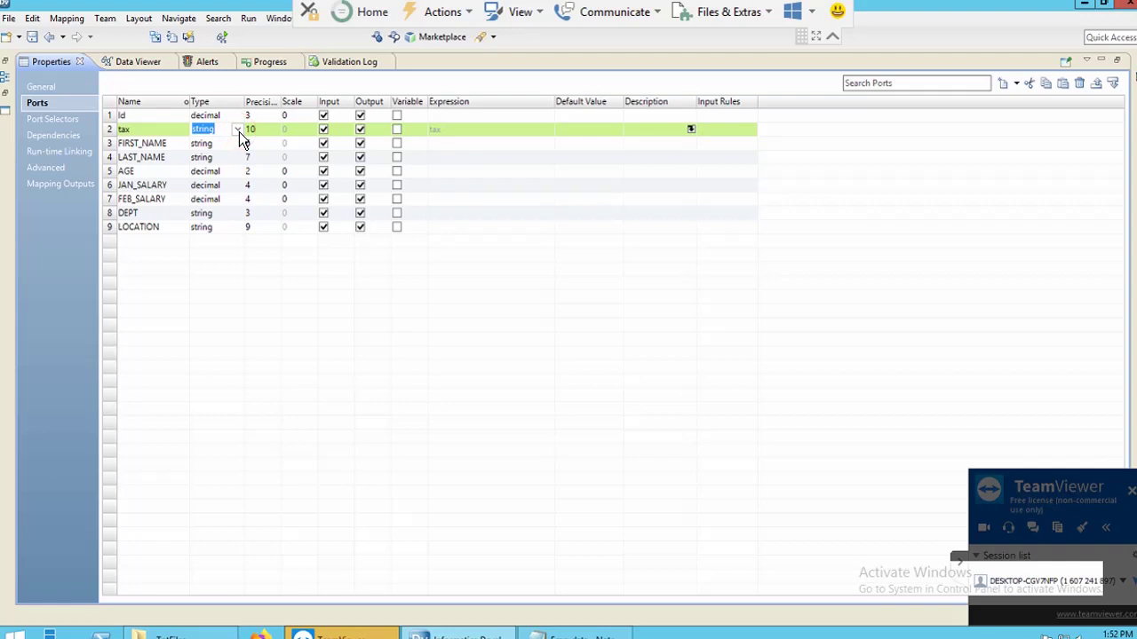
click(238, 132)
click(213, 176)
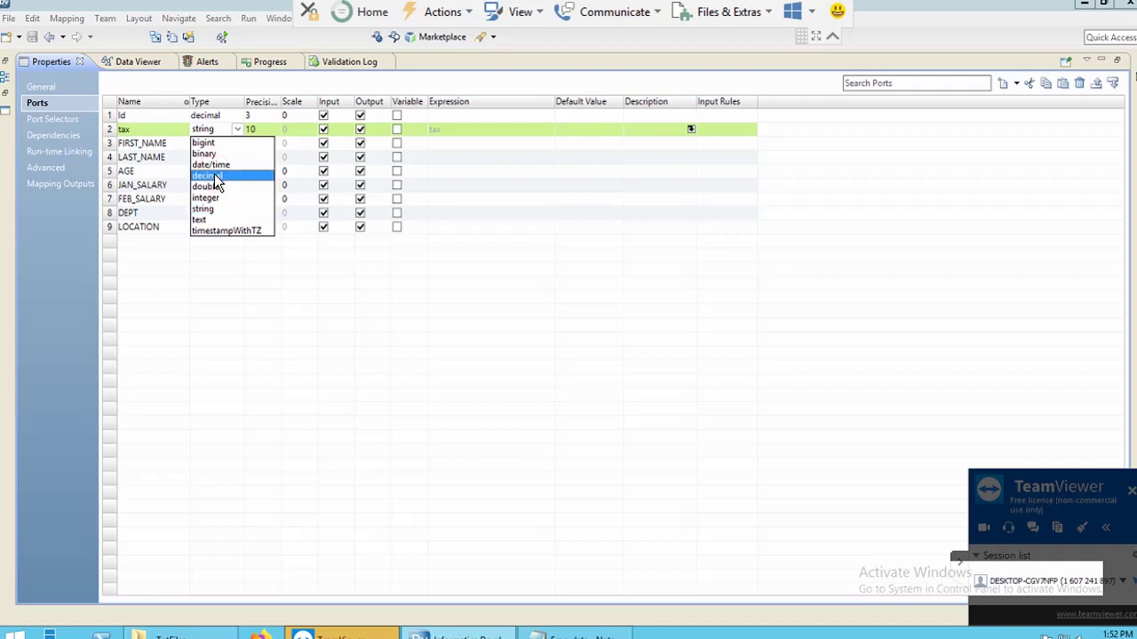
click(214, 177)
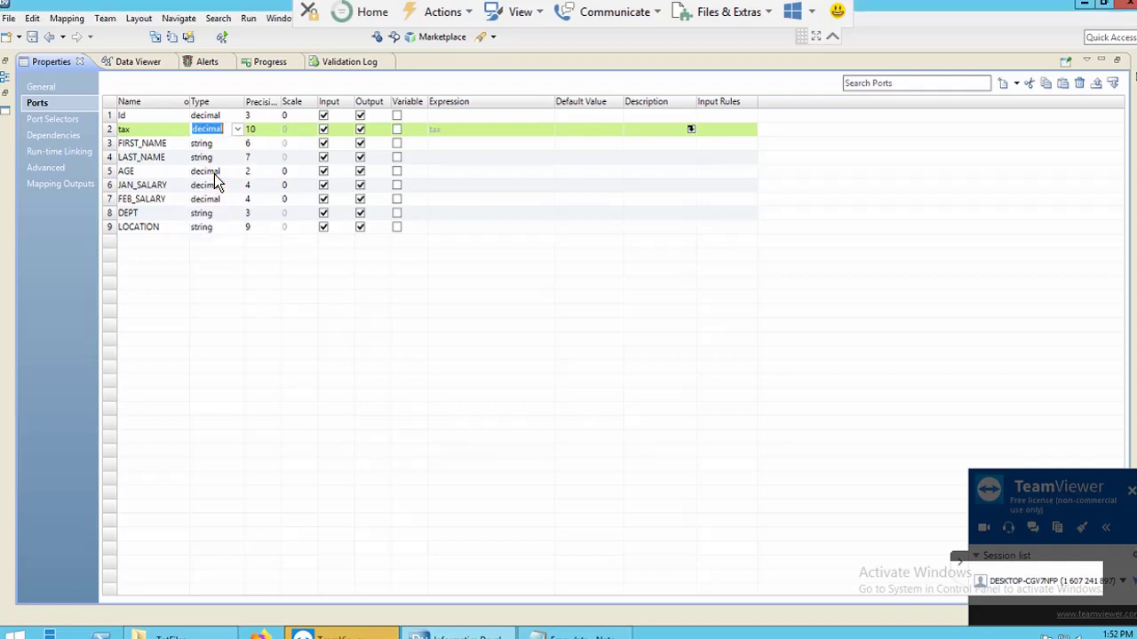
Move the tax port below LOCATION at the end of the port list and make it output-only.
click(1114, 87)
click(1113, 86)
click(1113, 86)
click(1114, 87)
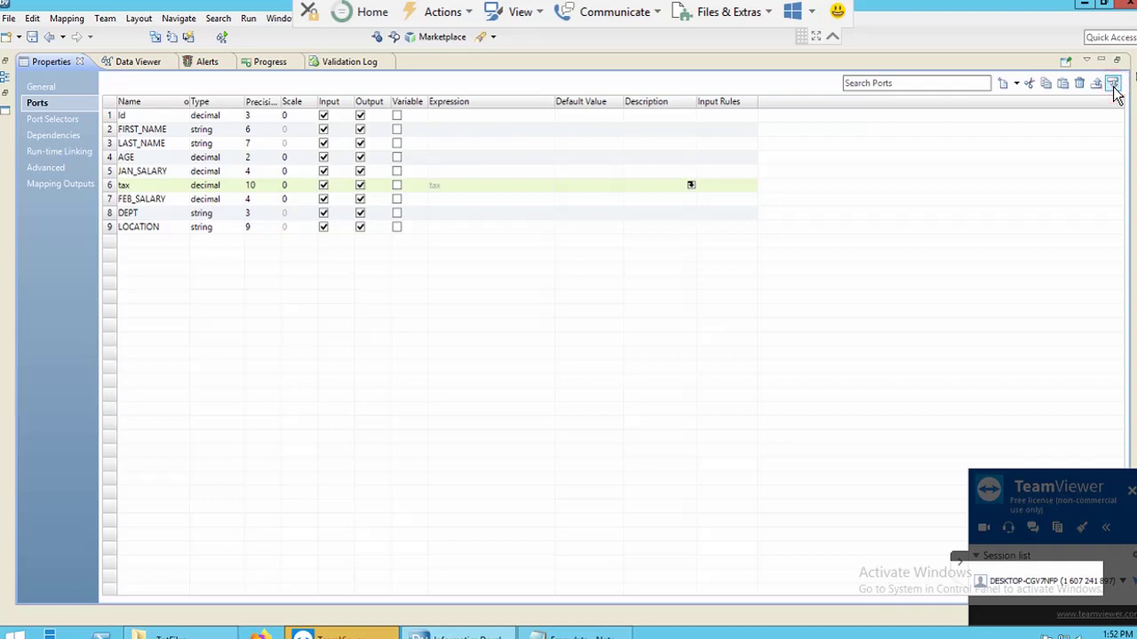
click(1113, 86)
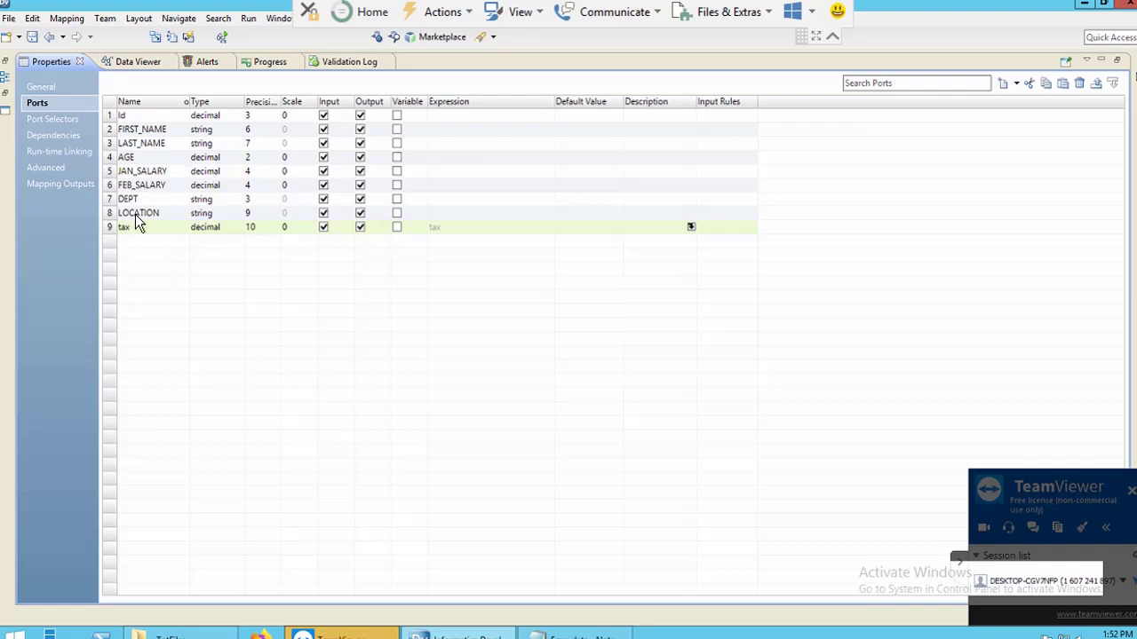
click(323, 227)
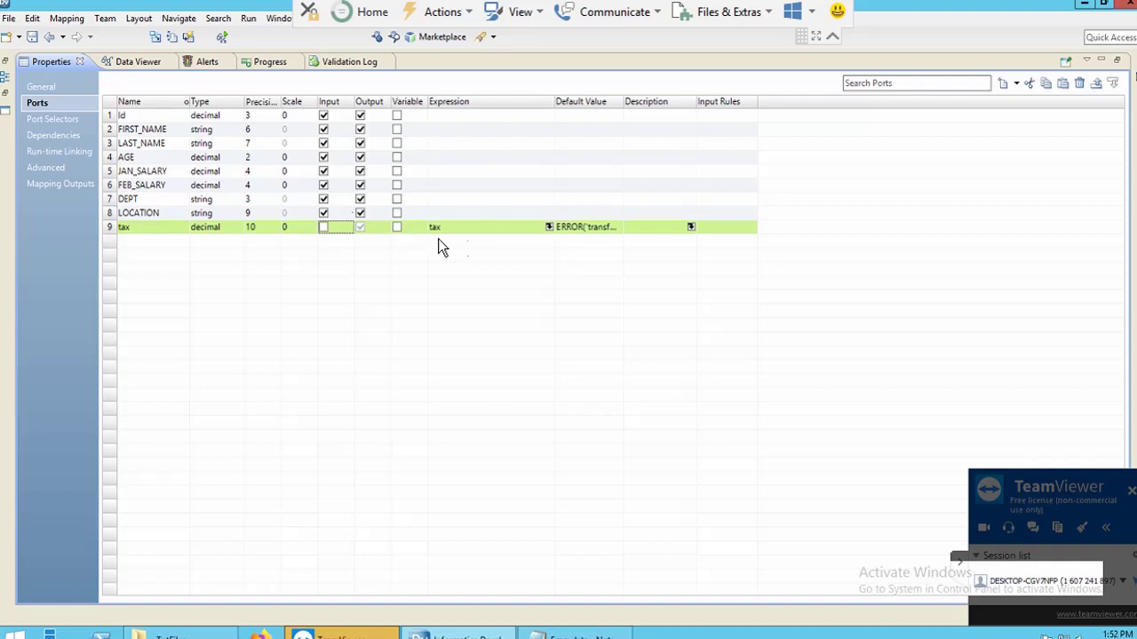
From the Expression's dependencies, replace the tax output's expression with 0.10 multiplied by the sum of the JAN_SALARY and FEB_SALARY ports.
click(51, 137)
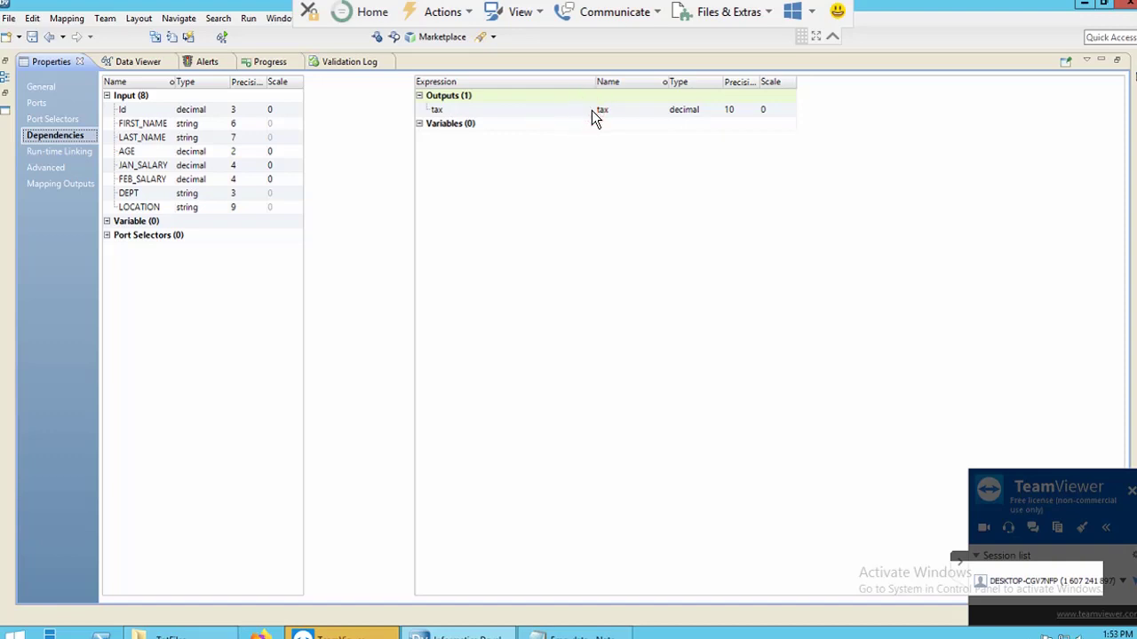
double_click(551, 113)
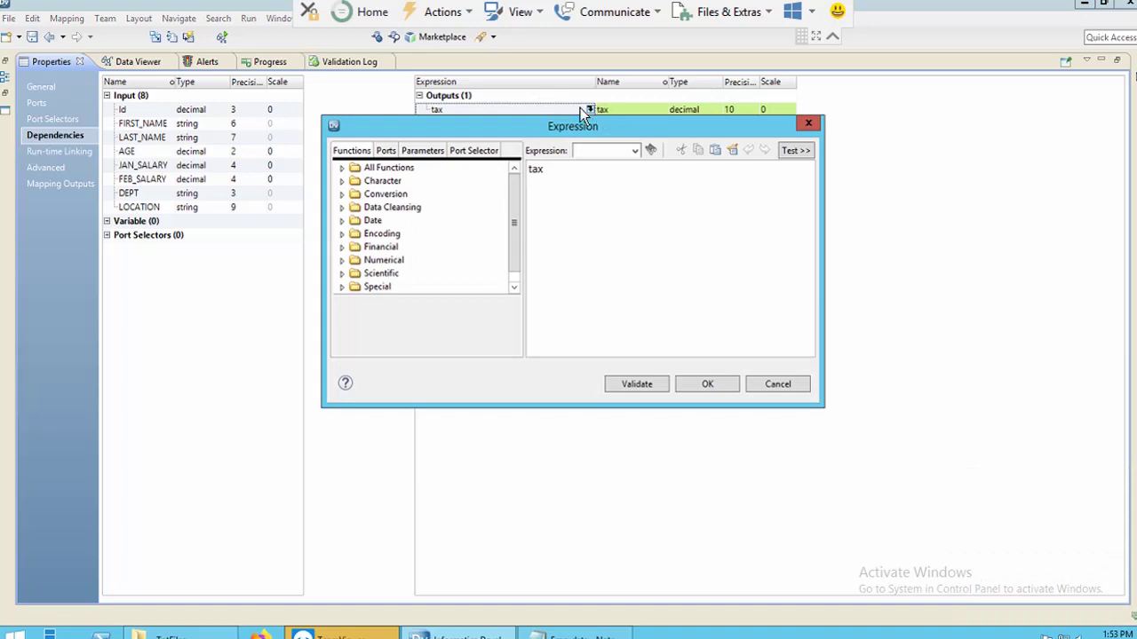
click(564, 169)
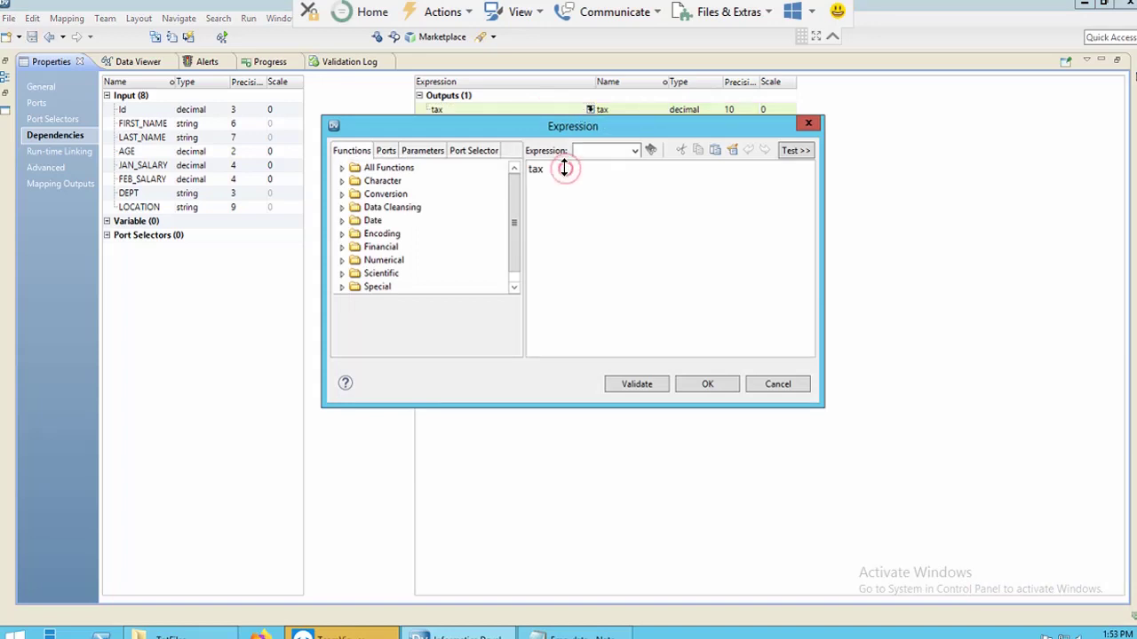
key(ctrl+a)
key(Delete)
click(387, 154)
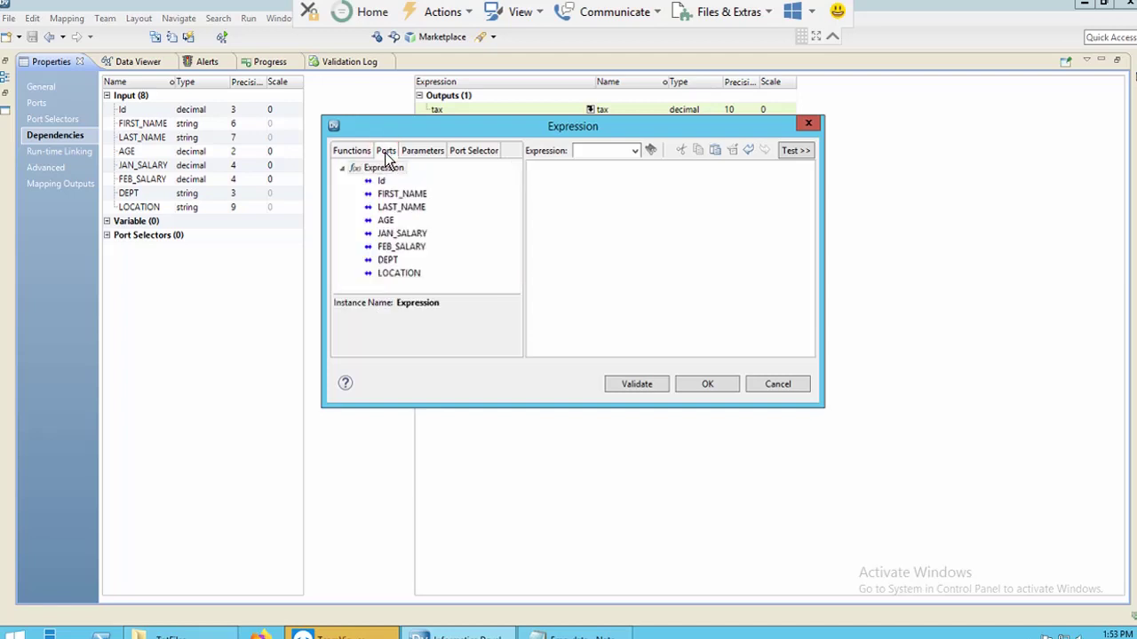
click(607, 183)
text(0.10*()
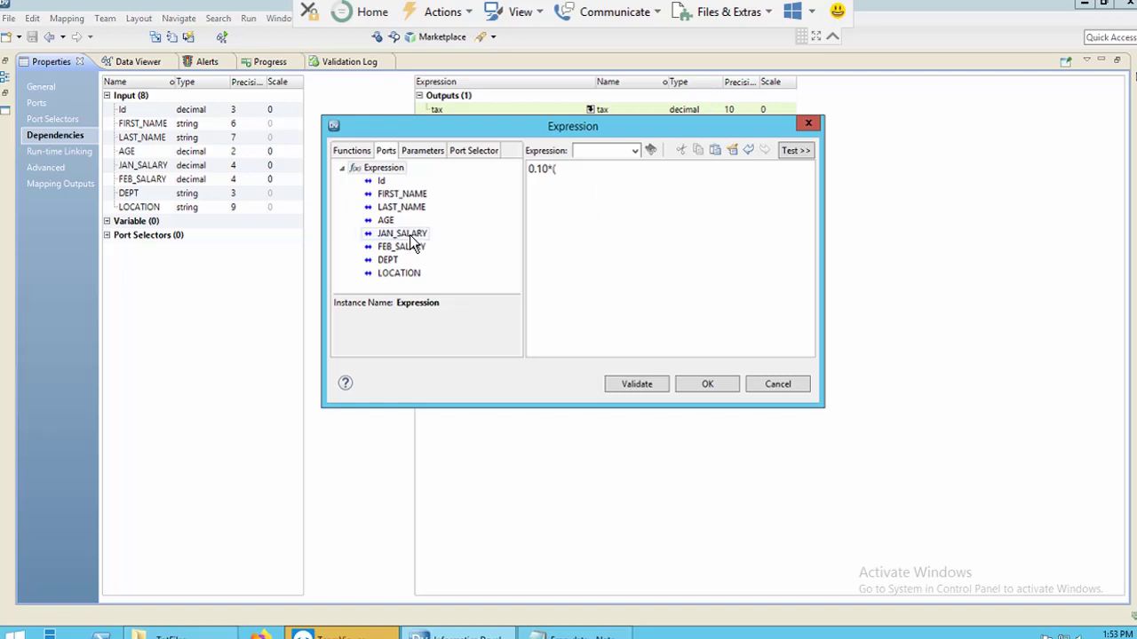
double_click(401, 233)
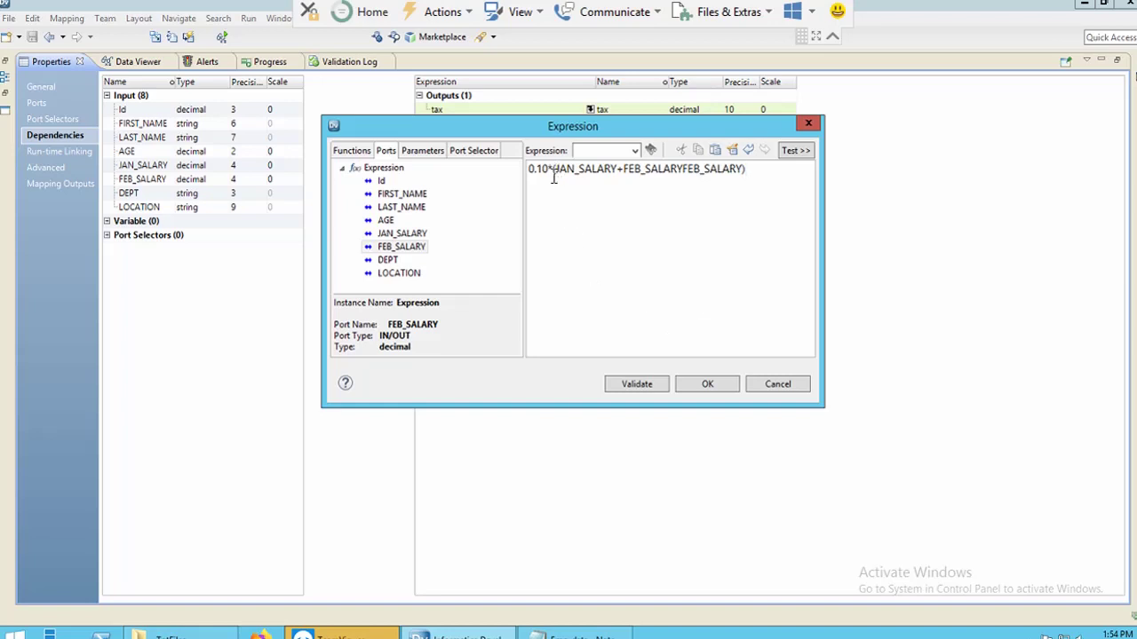
Remove the duplicated FEB_SALARY so the tax expression reads 0.10*(JAN_SALARY+FEB_SALARY).
click(683, 169)
key(BackSpace)
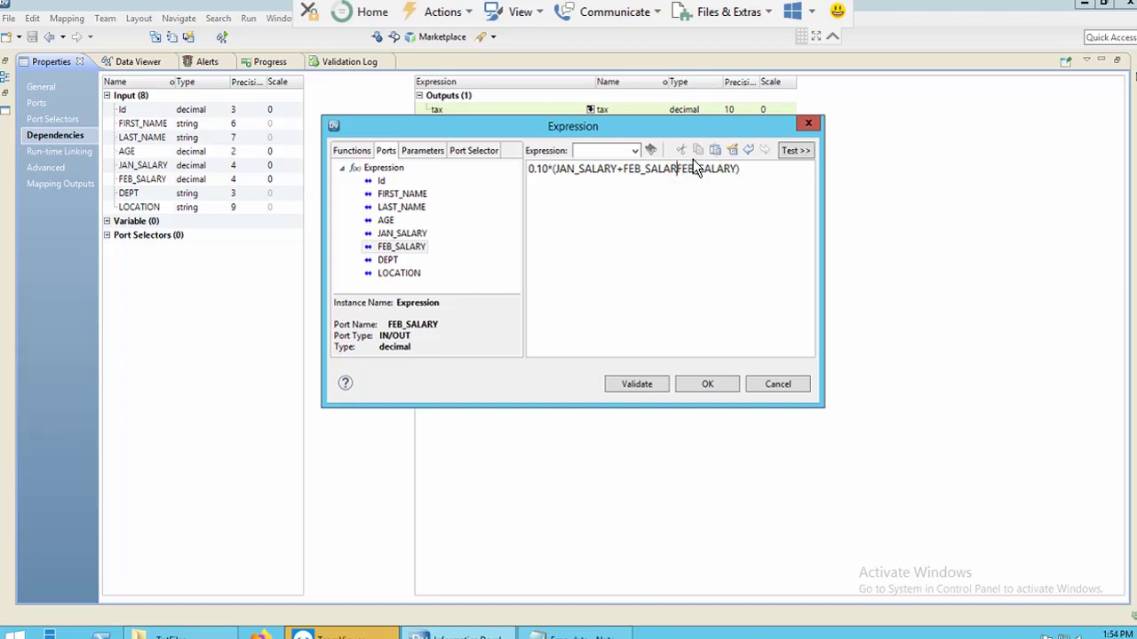
key(BackSpace)
key(BackSpace)
key(BackSpace)
key(BackSpace)
key(BackSpace)
key(BackSpace)
key(BackSpace)
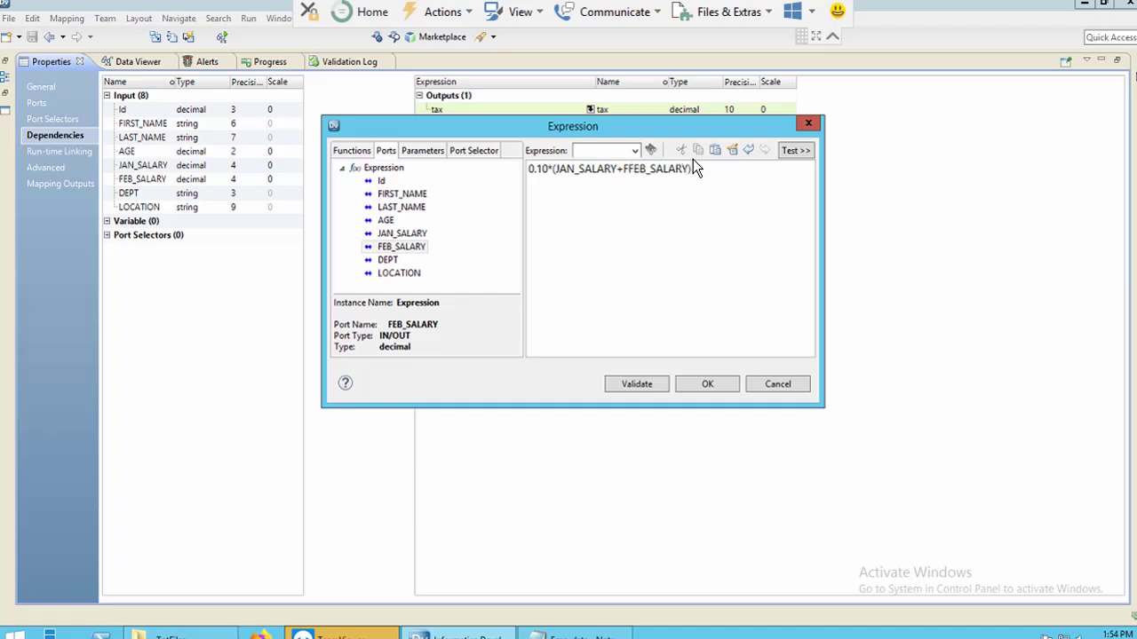
key(BackSpace)
Validate the tax expression and accept it.
click(636, 384)
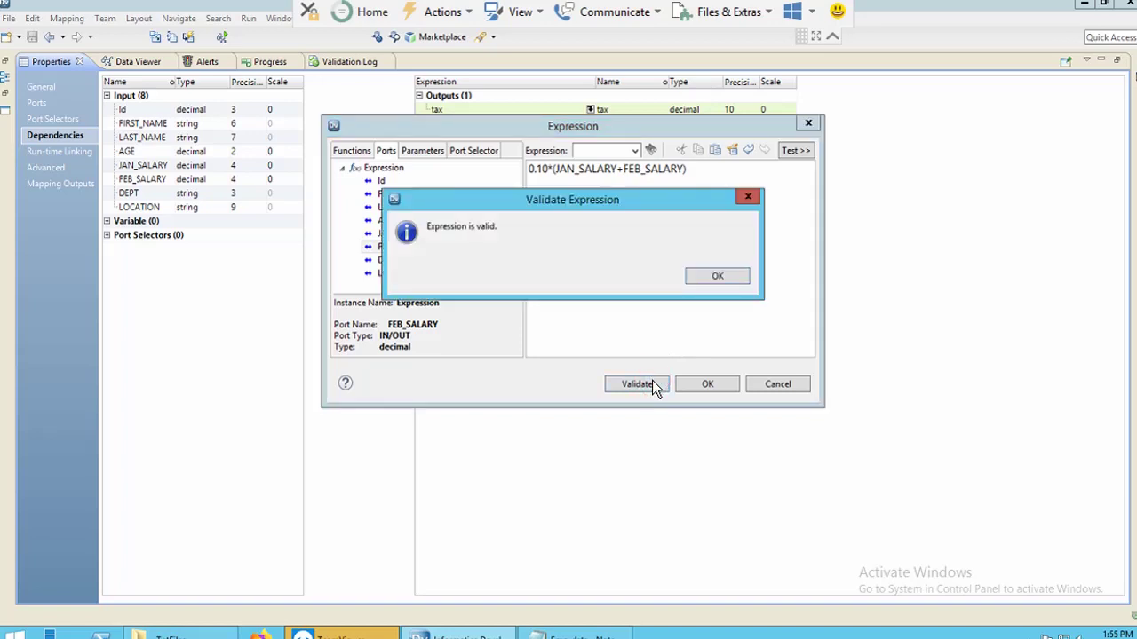
click(735, 279)
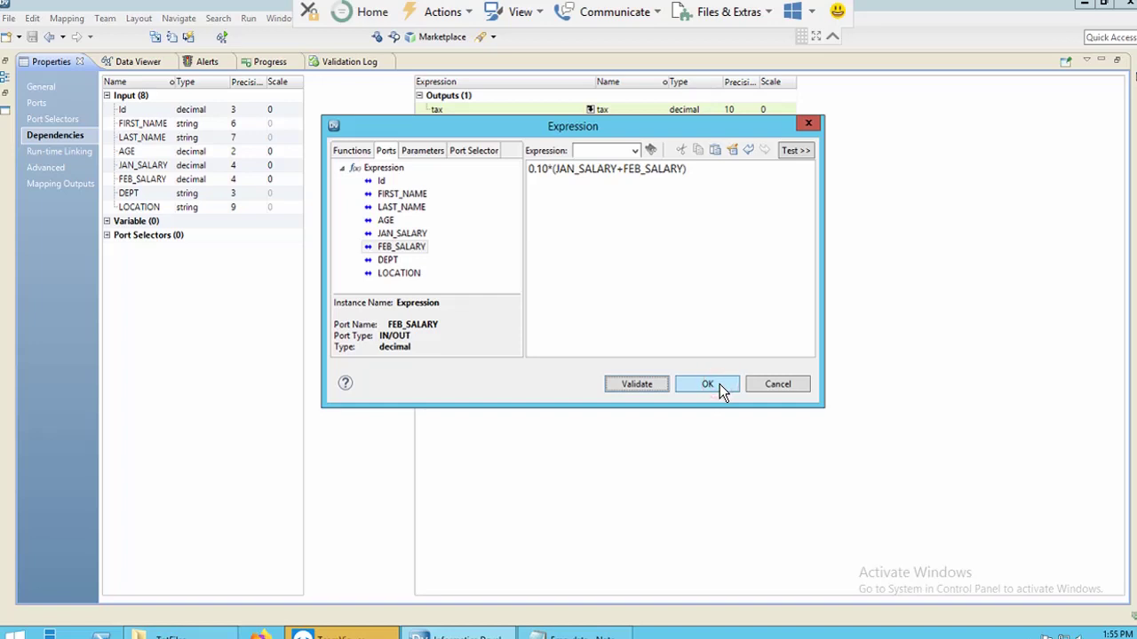
click(720, 390)
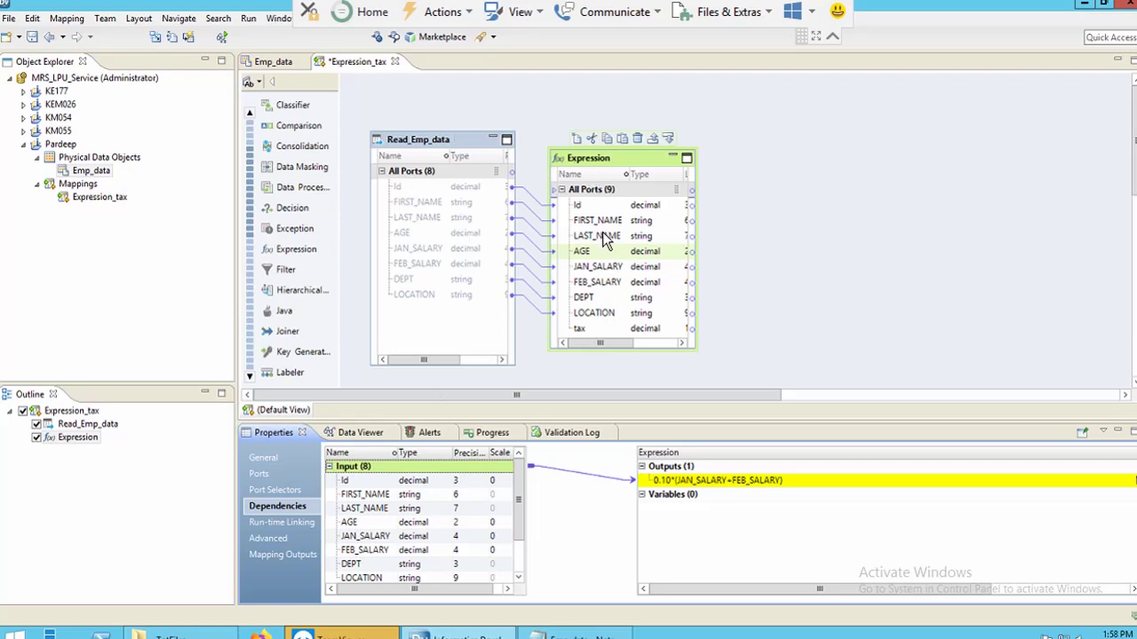
Create an empty flat file data object under Physical Data Objects in the Pardeep project, using the delimited format with comma delimiters and no quotes.
click(121, 157)
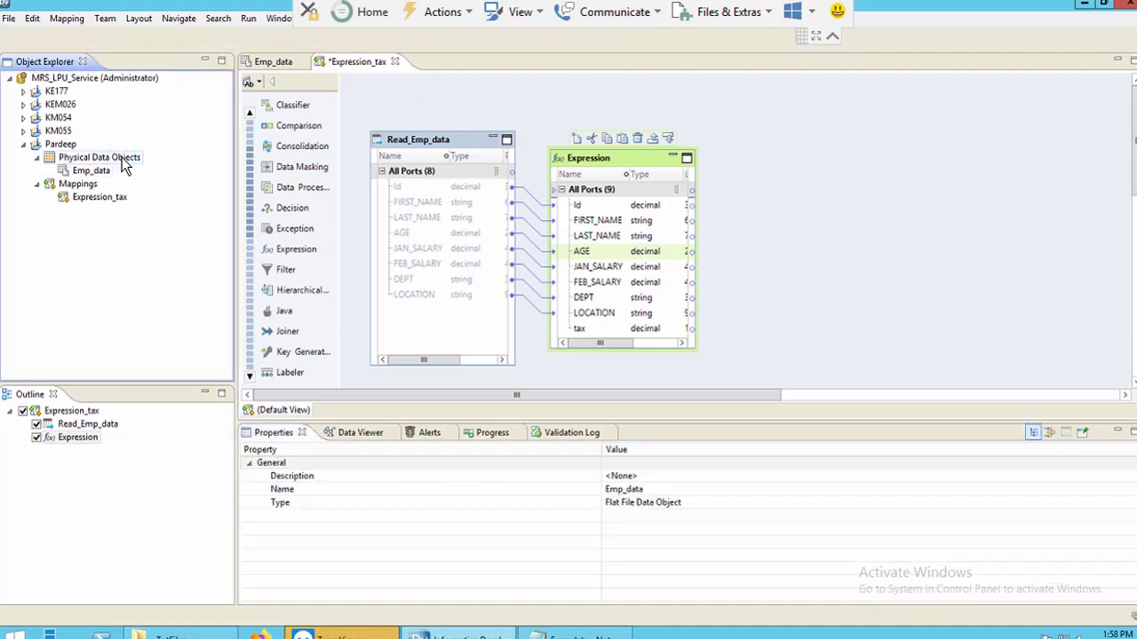
right_click(122, 157)
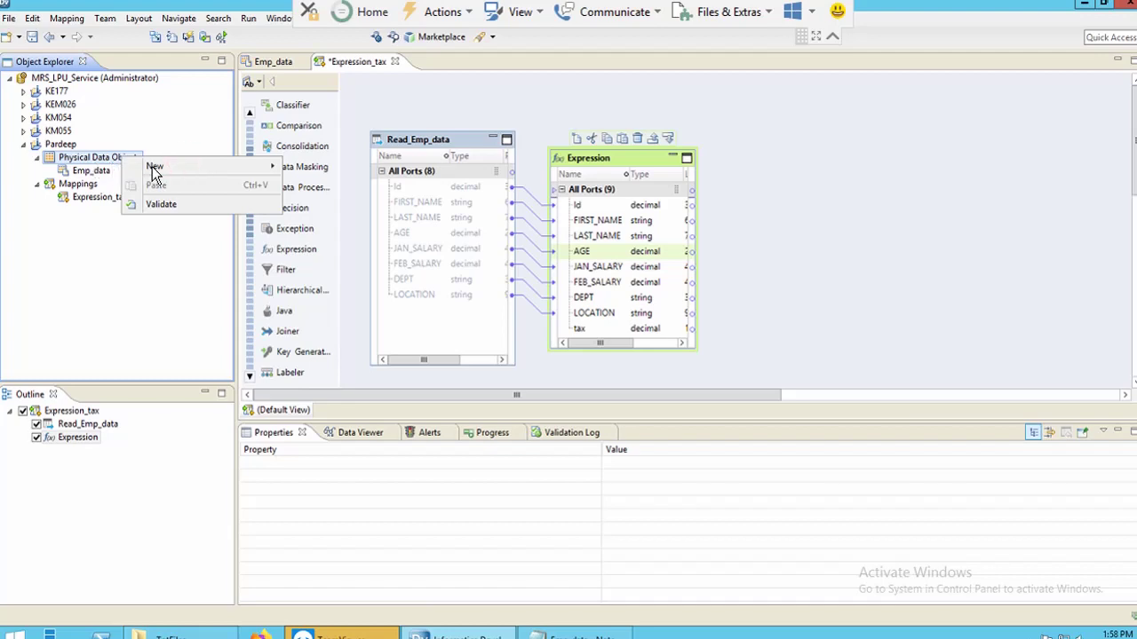
mouse_move(204, 171)
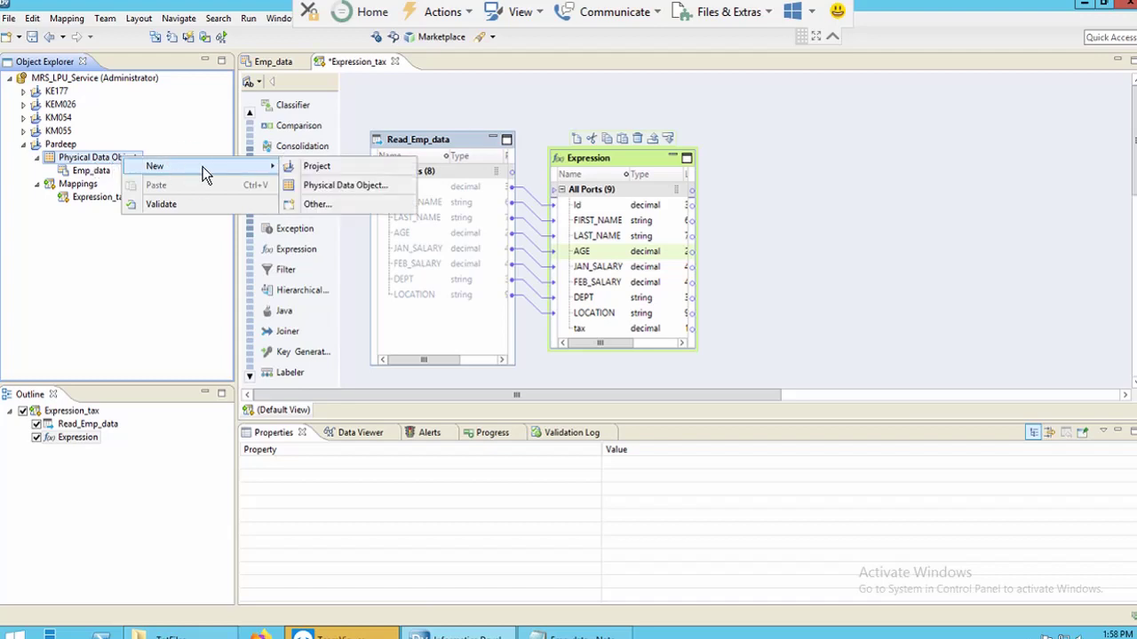
click(319, 187)
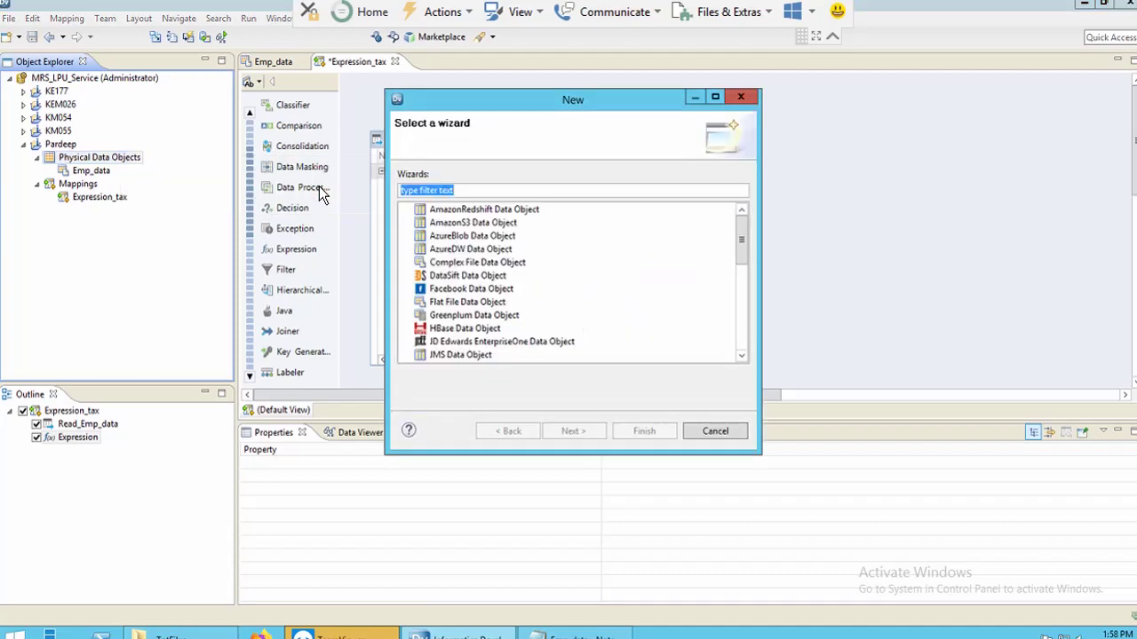
click(478, 305)
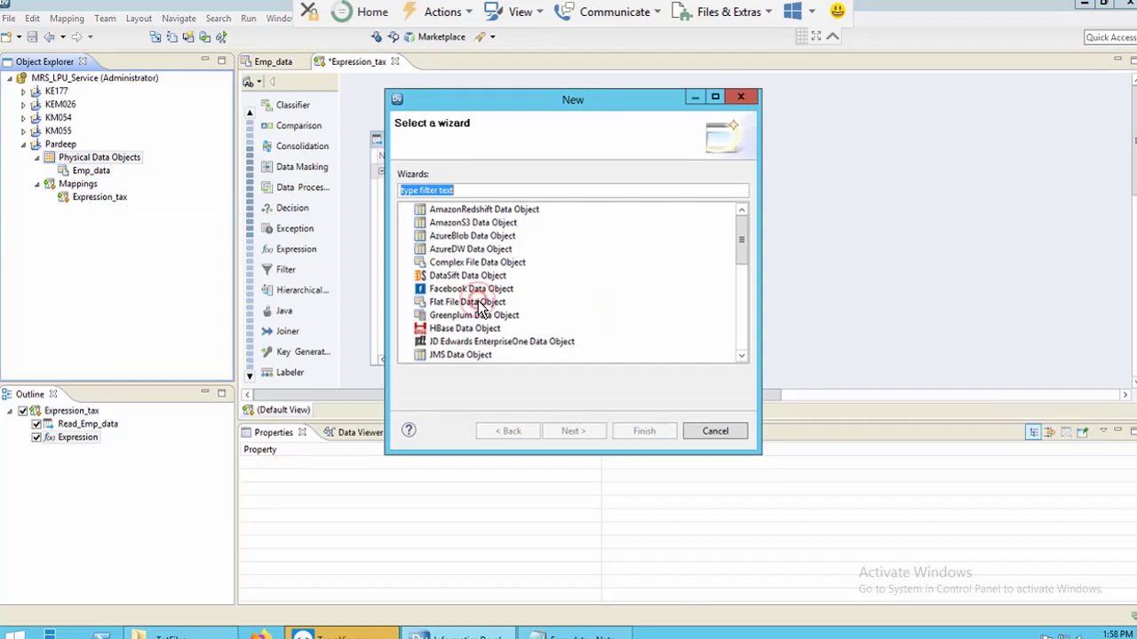
double_click(477, 302)
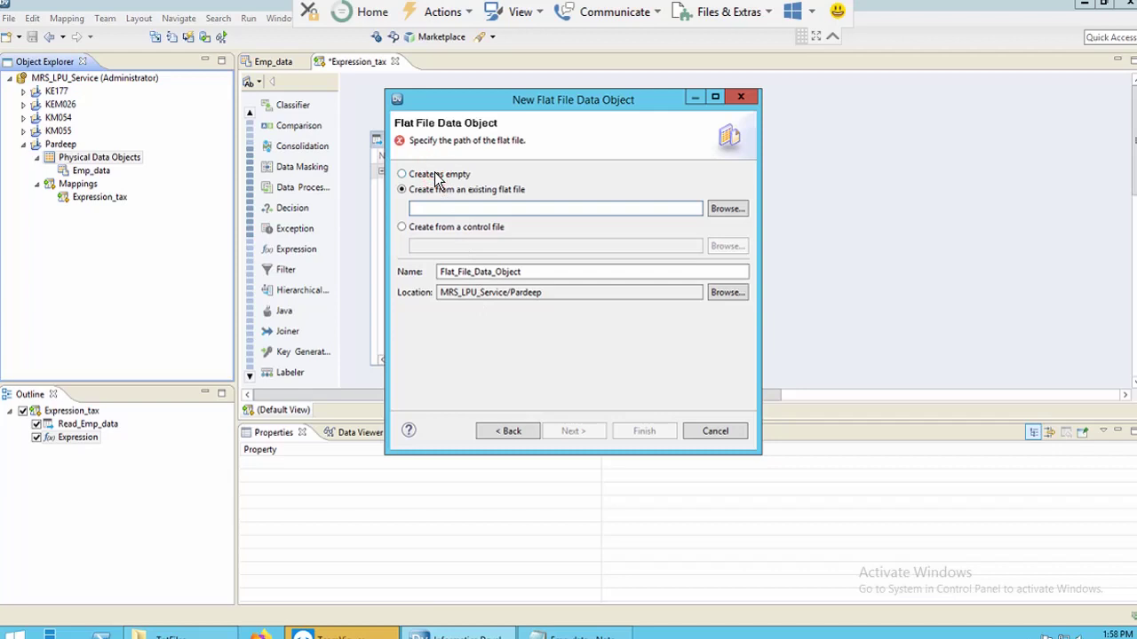
click(435, 176)
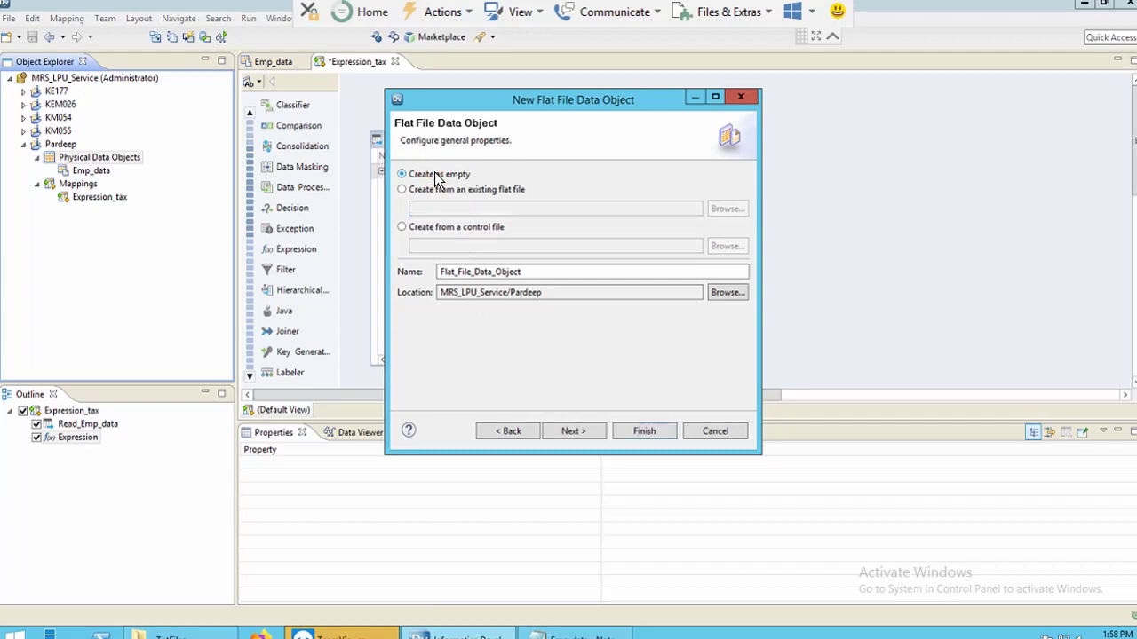
click(574, 429)
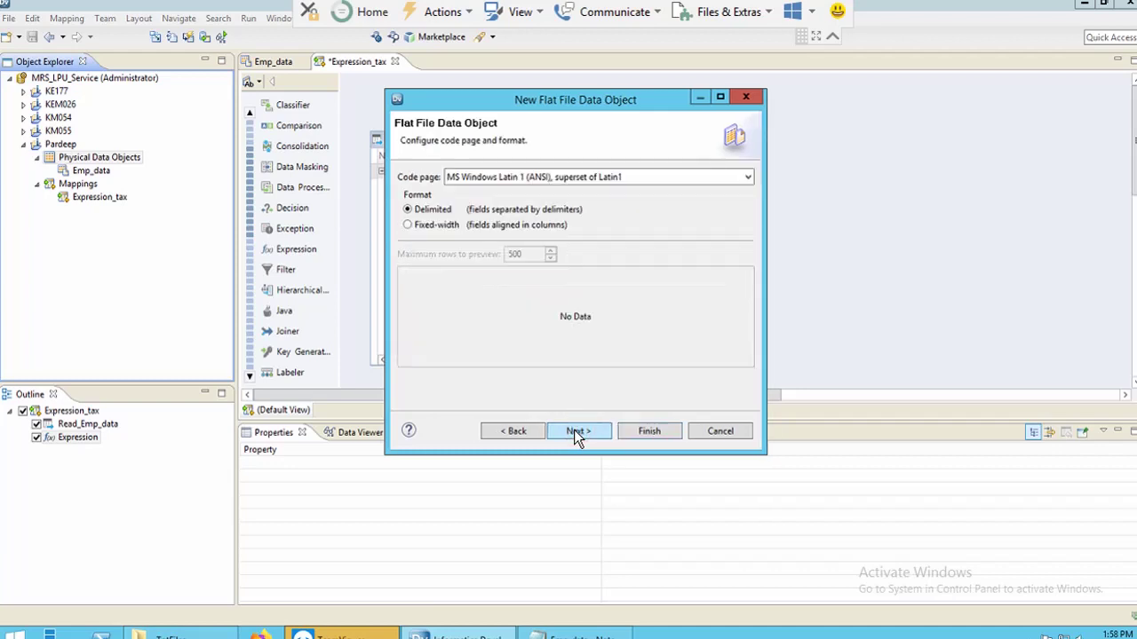
click(575, 433)
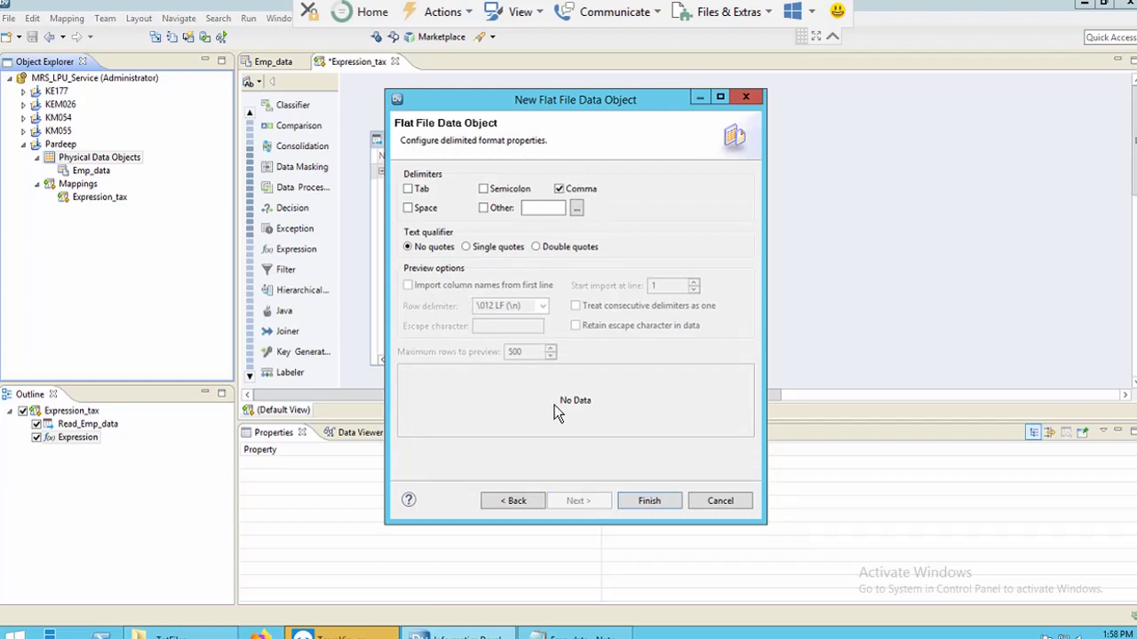
click(625, 502)
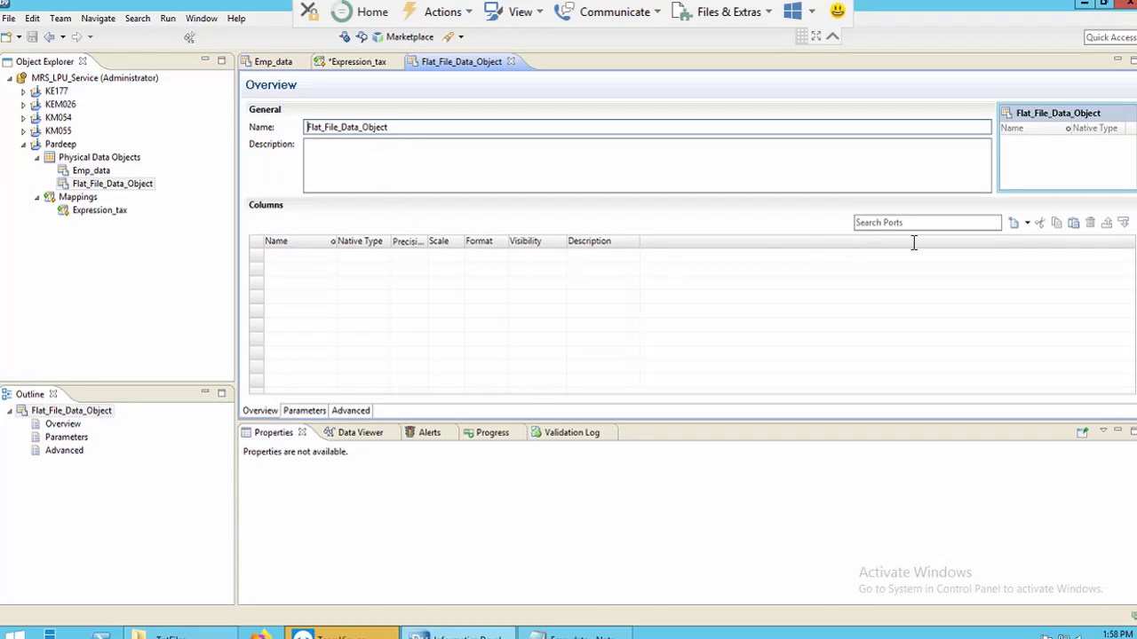
Add a column named ID to the new flat file data object and set its native type to double.
click(1013, 224)
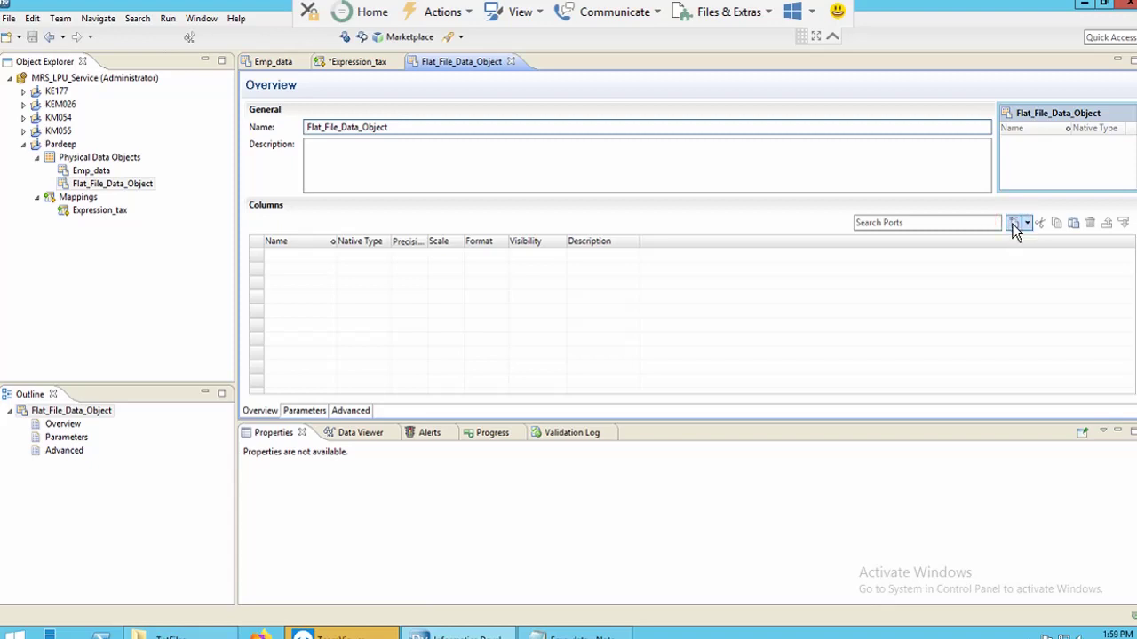
click(1013, 224)
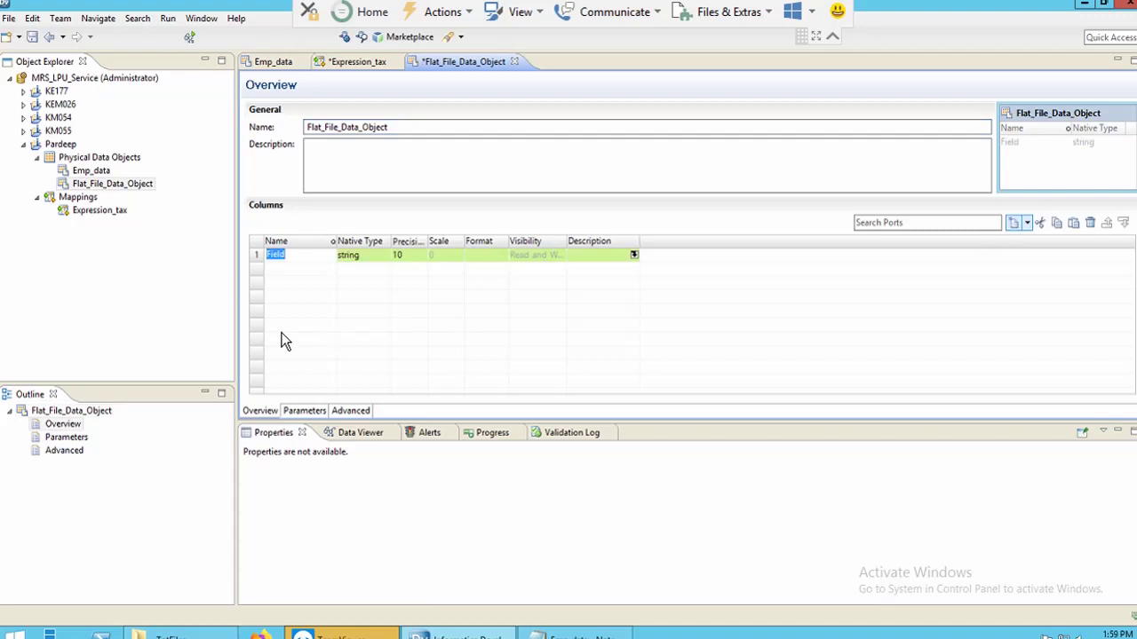
text(ID)
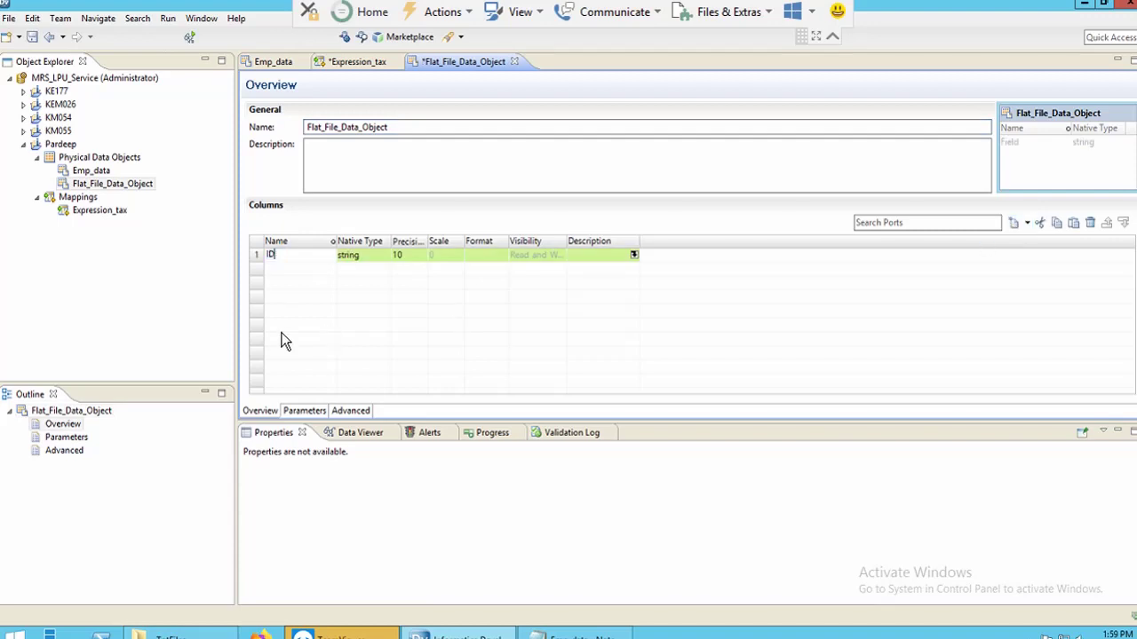
click(379, 255)
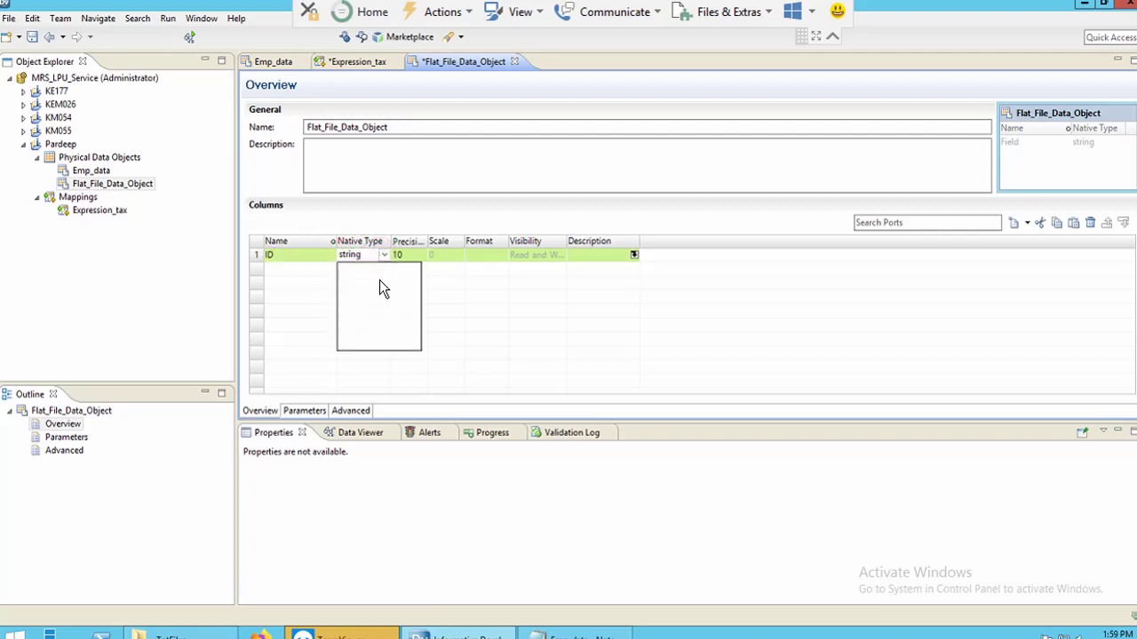
click(379, 280)
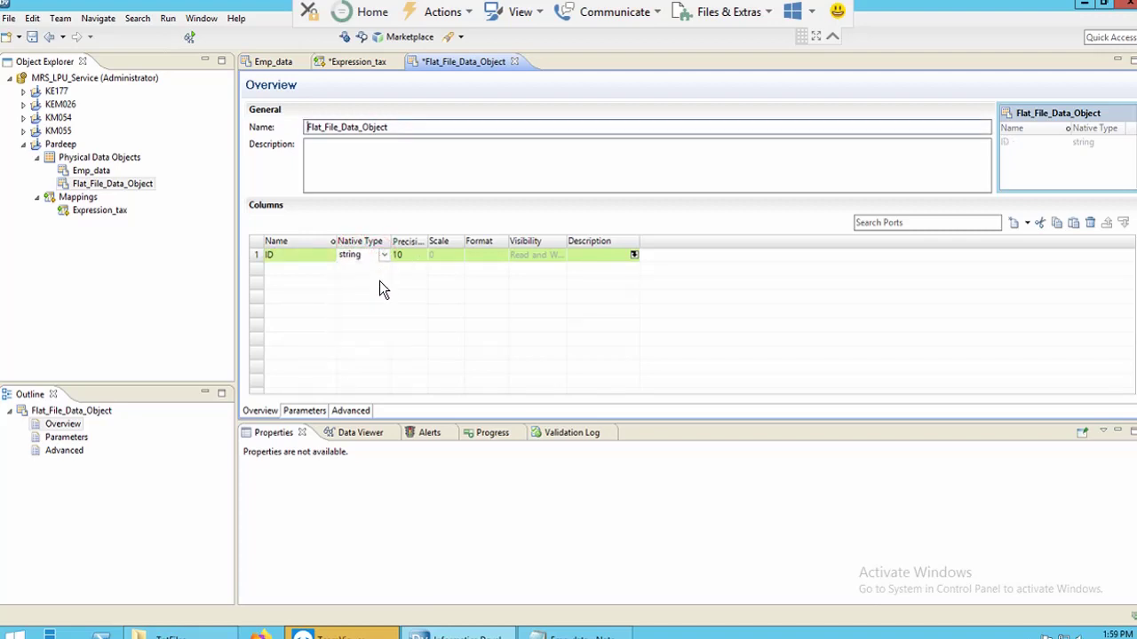
click(384, 256)
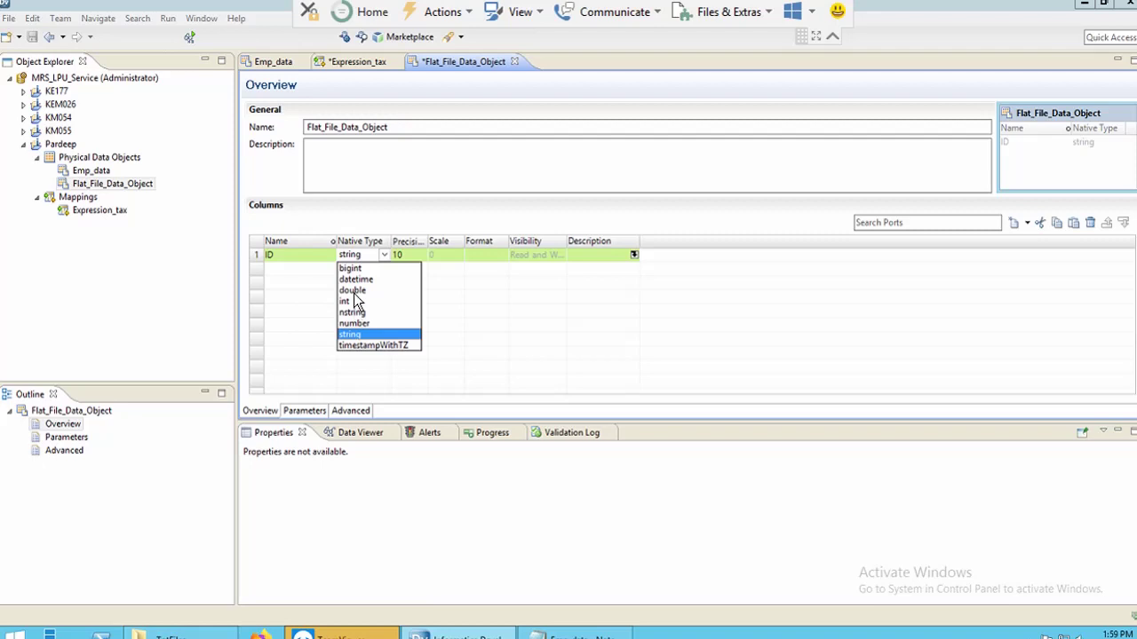
click(354, 289)
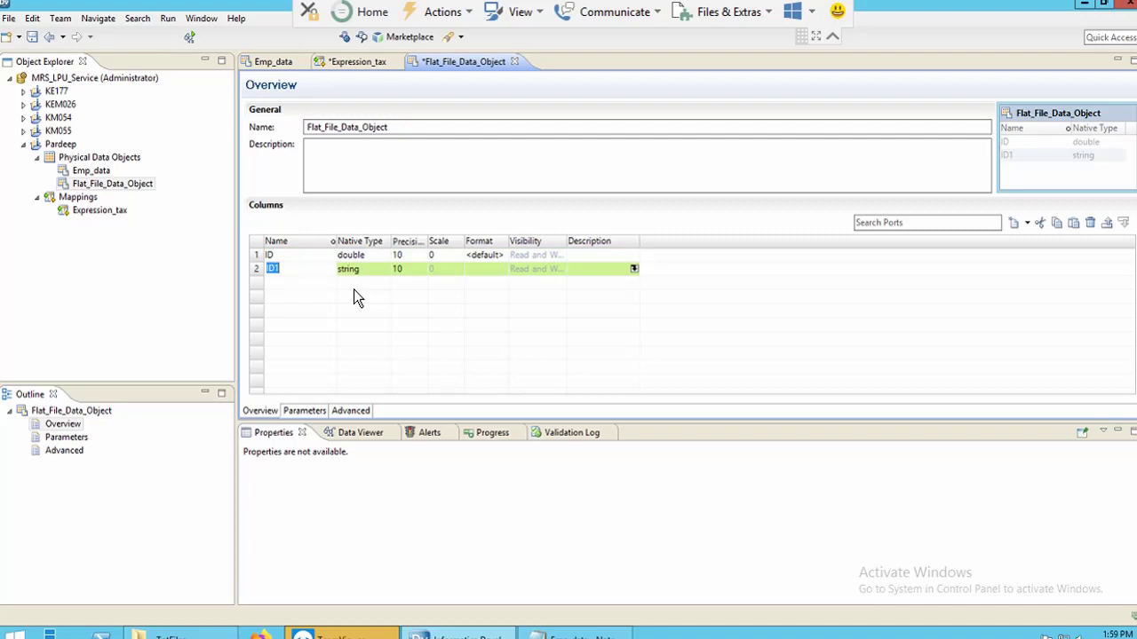
Name the second column firstnme, then add a third string column named lastname.
text(firstnm)
text(e)
click(1013, 222)
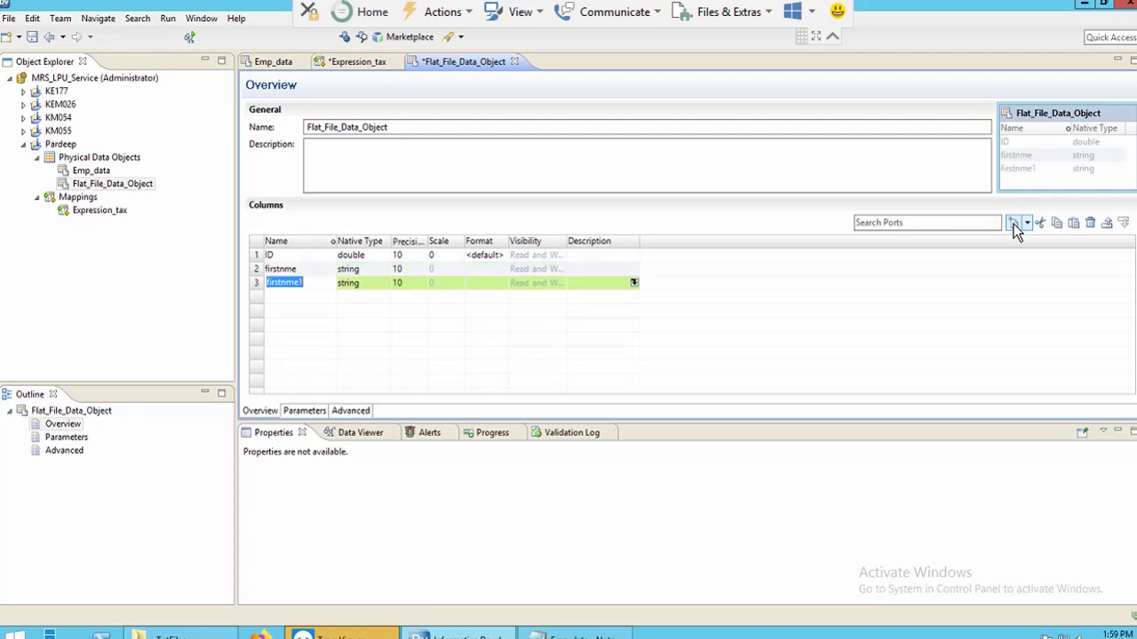
key(BackSpace)
text(lastname)
Add a fourth column named tax and set its native type to double.
click(1014, 226)
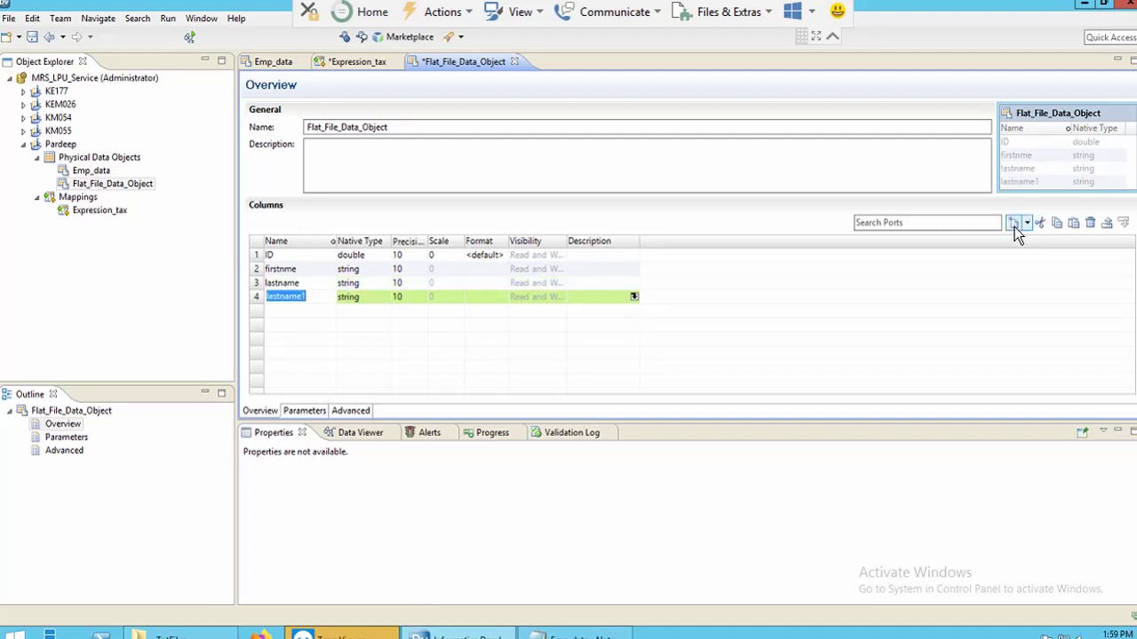
text(tax)
click(378, 299)
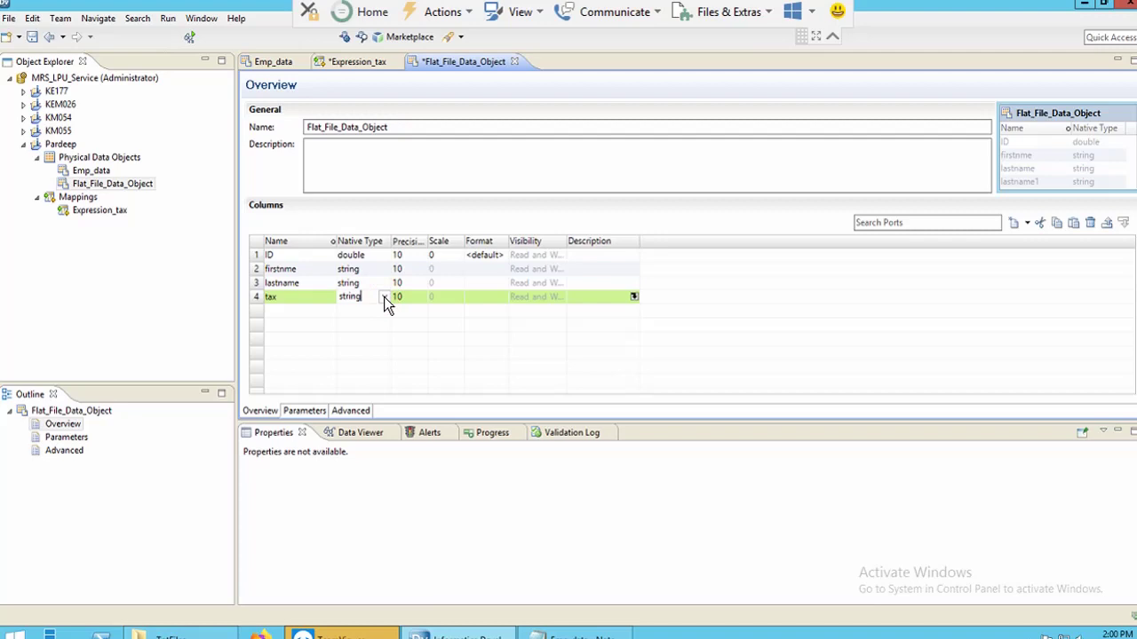
click(384, 297)
click(383, 297)
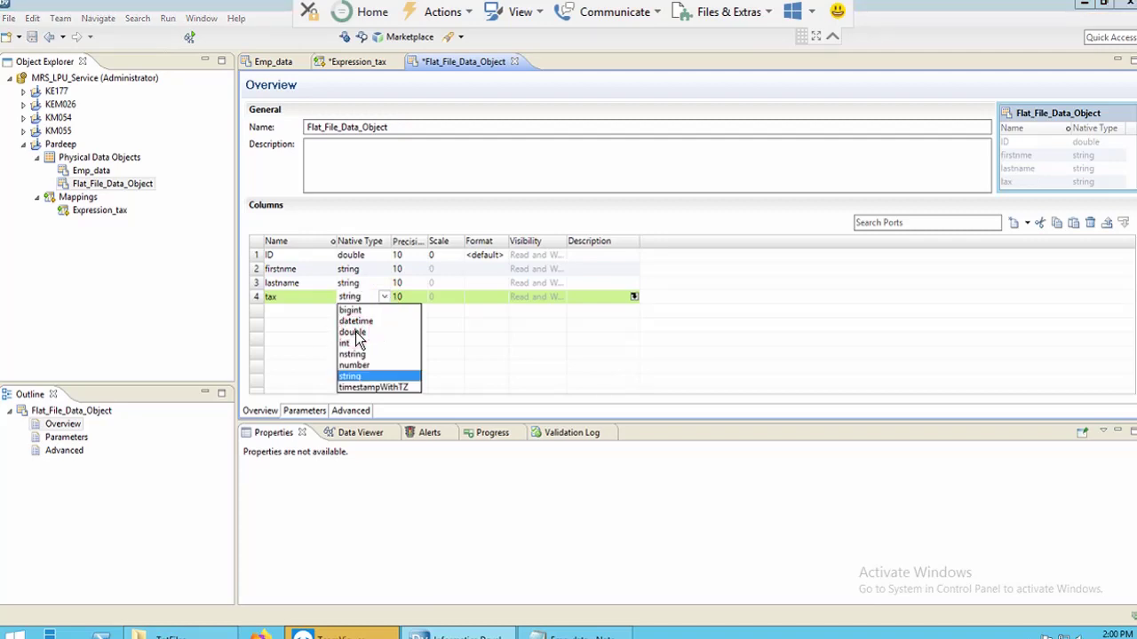
click(353, 332)
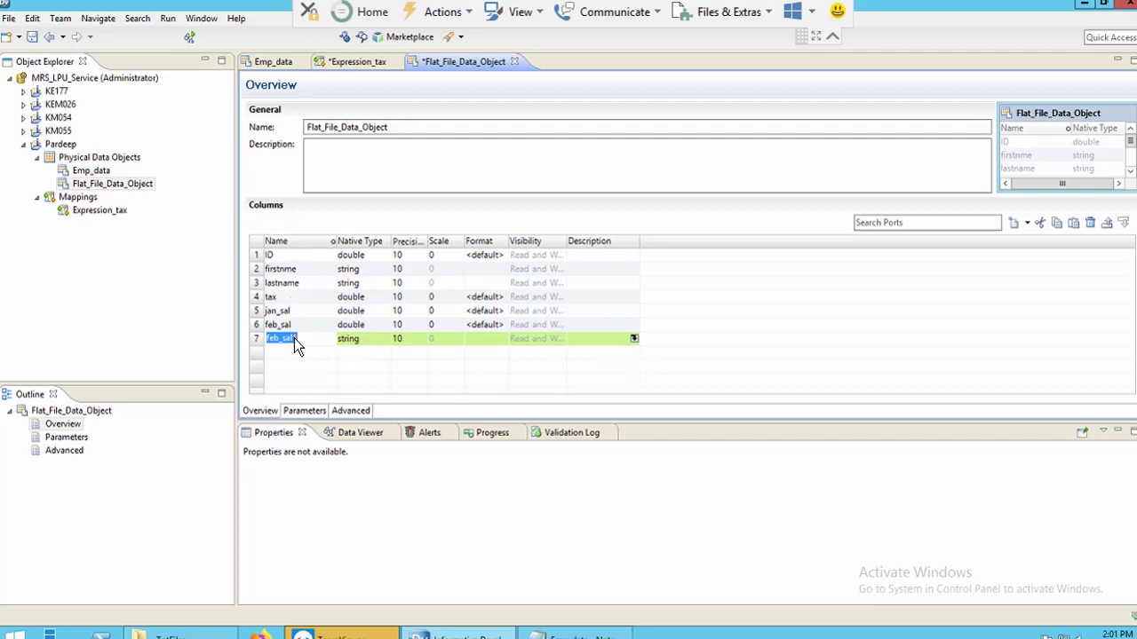
Clear the output file directory in the flat file object's advanced Run-time: Write properties.
click(350, 411)
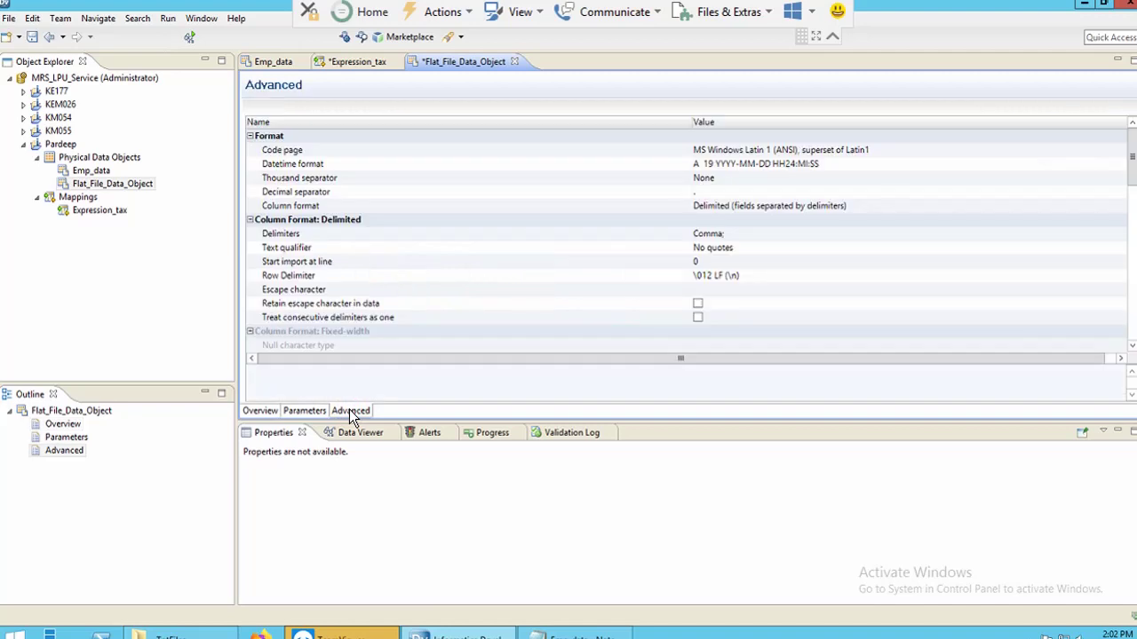
click(1131, 327)
click(1131, 327)
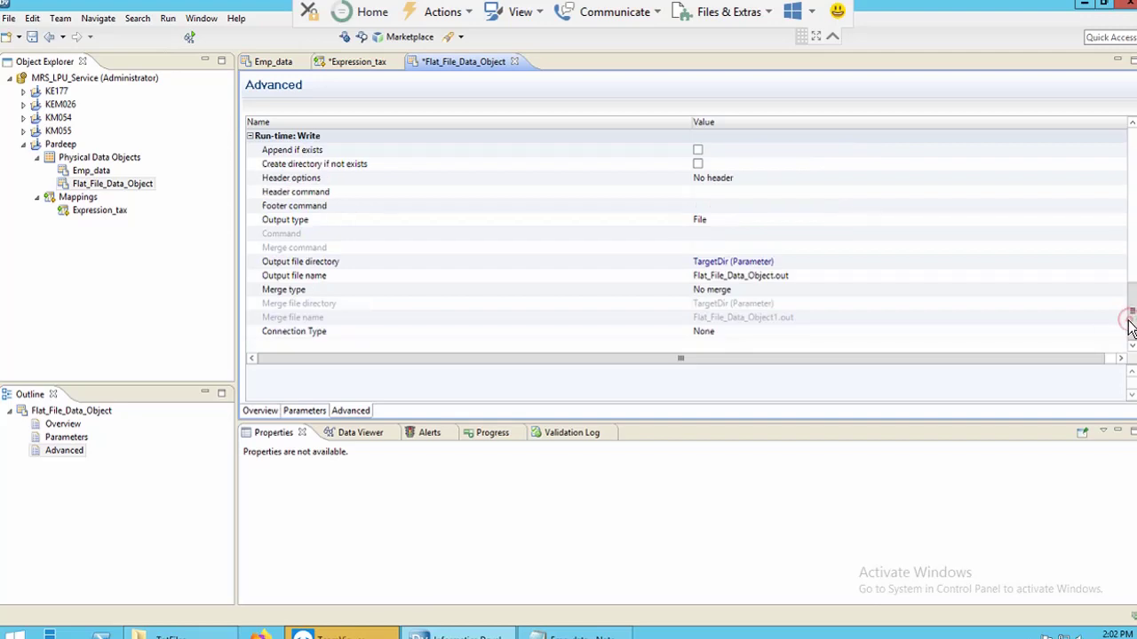
click(1126, 390)
click(755, 260)
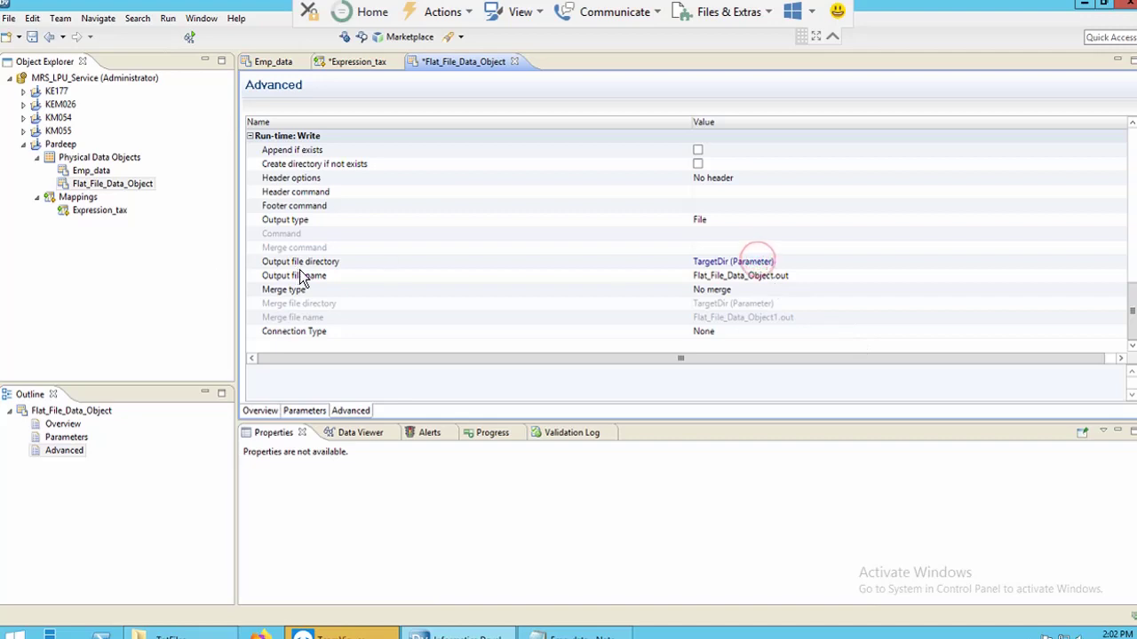
click(721, 259)
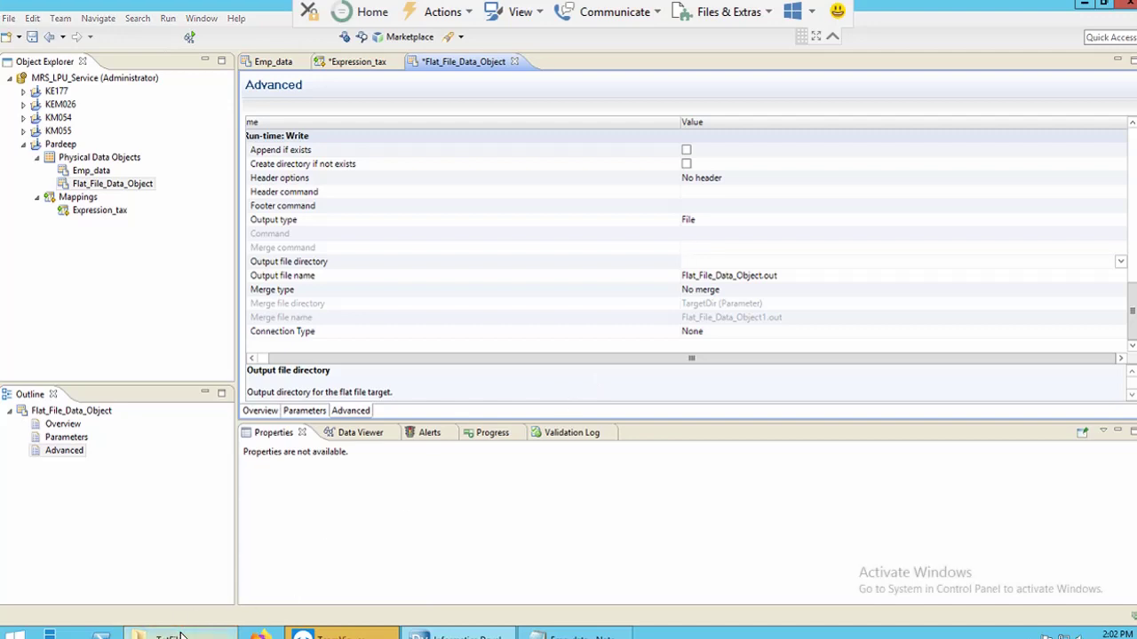
Switch to File Explorer and copy the full path of the TgtFiles folder.
click(181, 636)
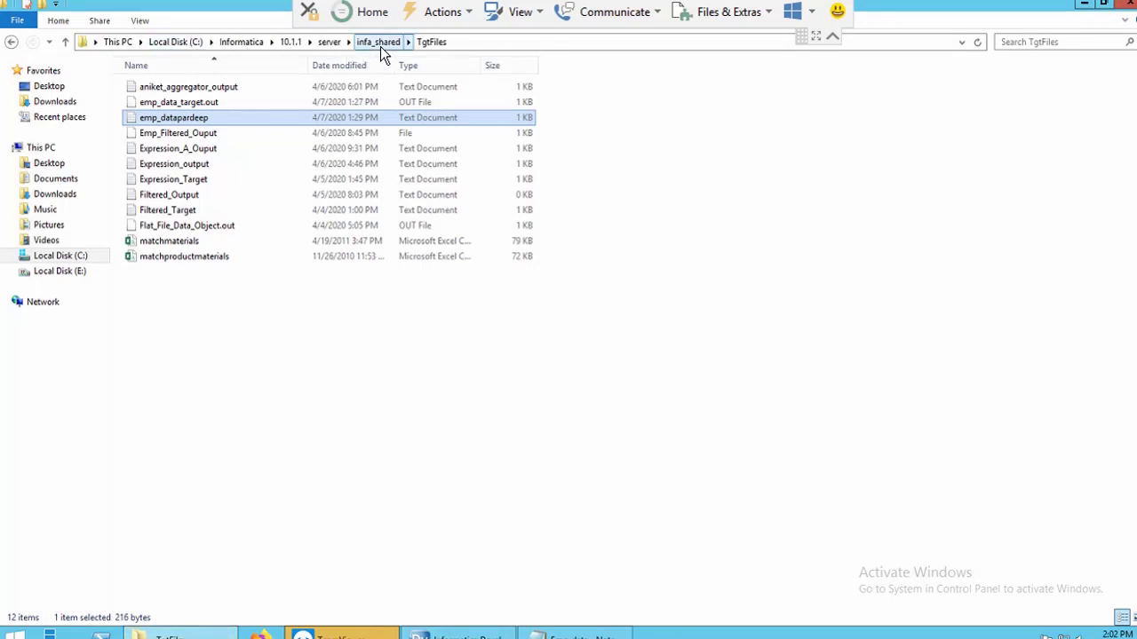
click(459, 41)
click(459, 41)
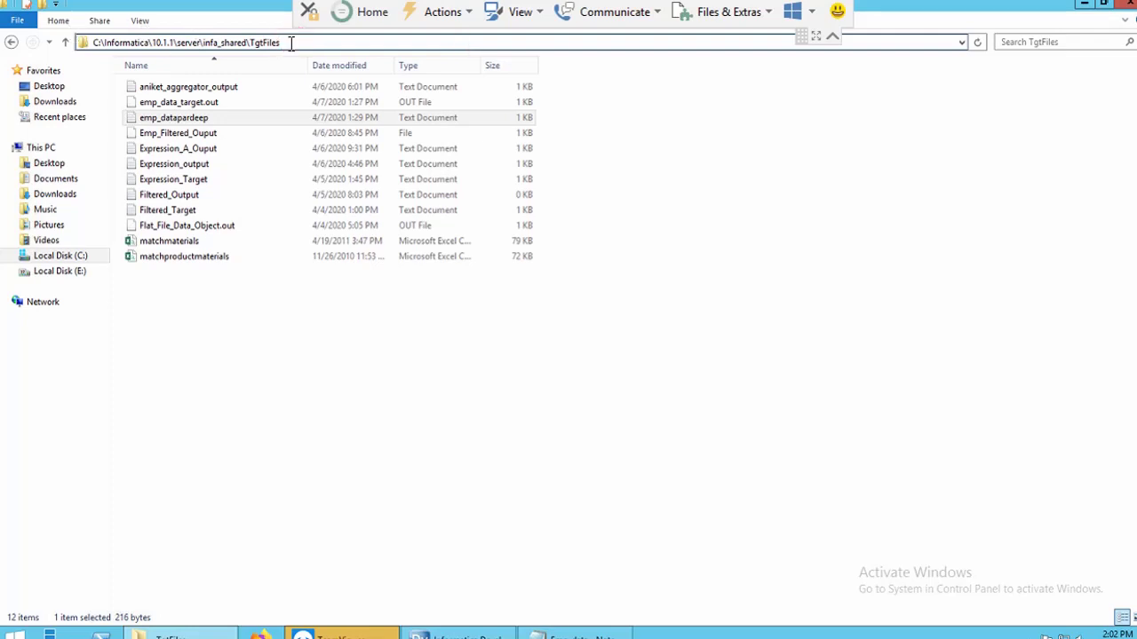
double_click(230, 42)
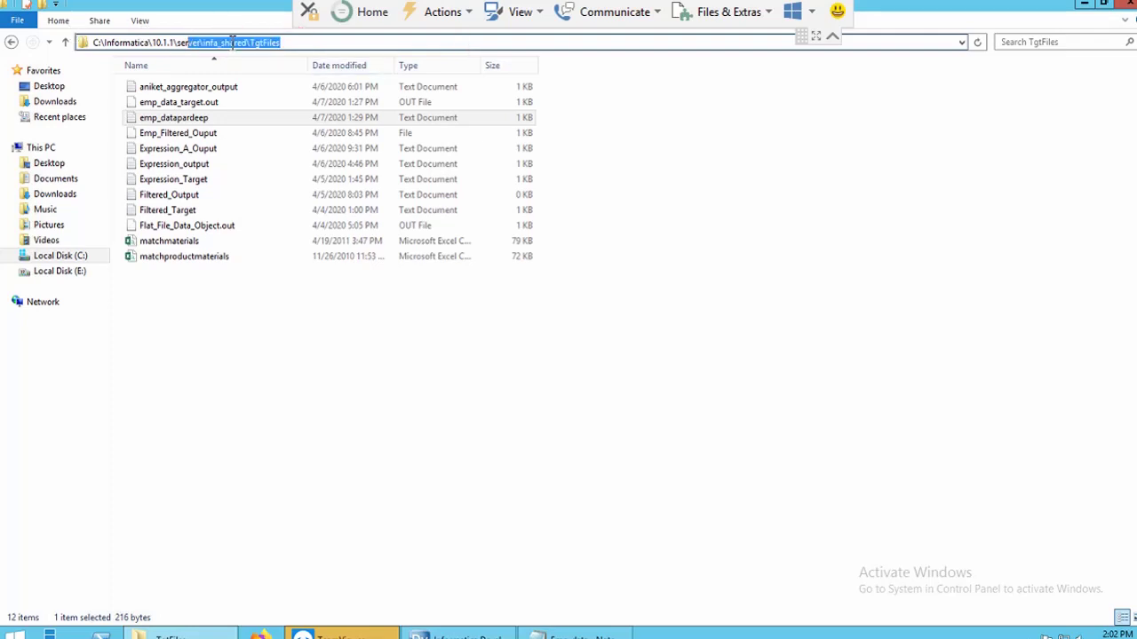
click(229, 42)
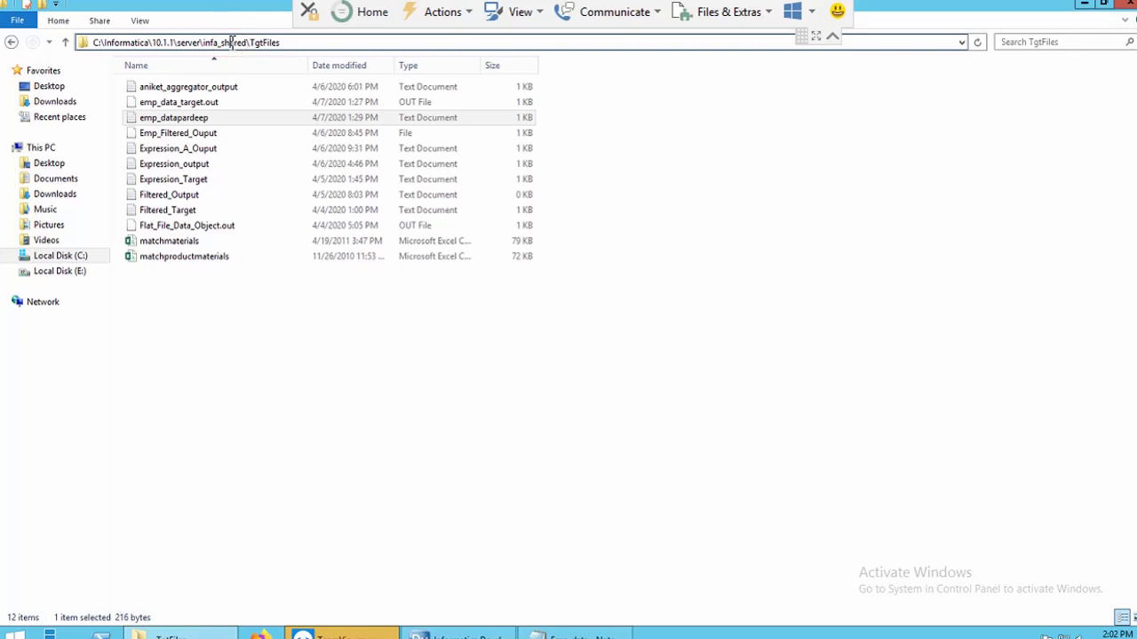
triple_click(231, 42)
key(ctrl+c)
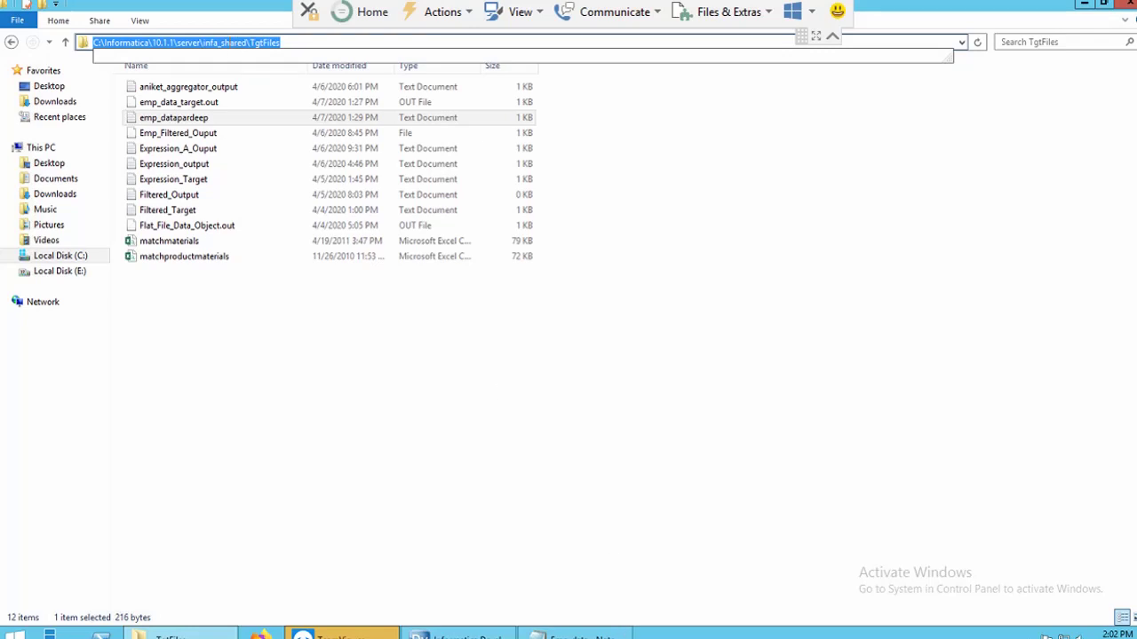
Back in Informatica Developer, set the output file directory to C:\Informatica\10.1.1\server\infa_shared\TgtFiles\.
click(459, 635)
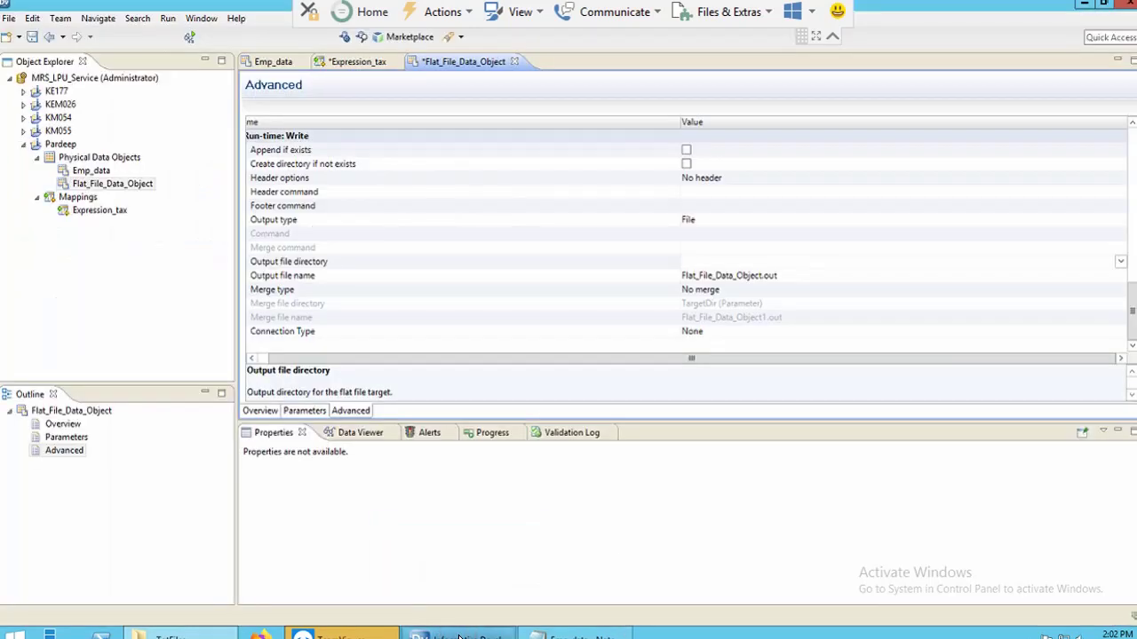
click(699, 266)
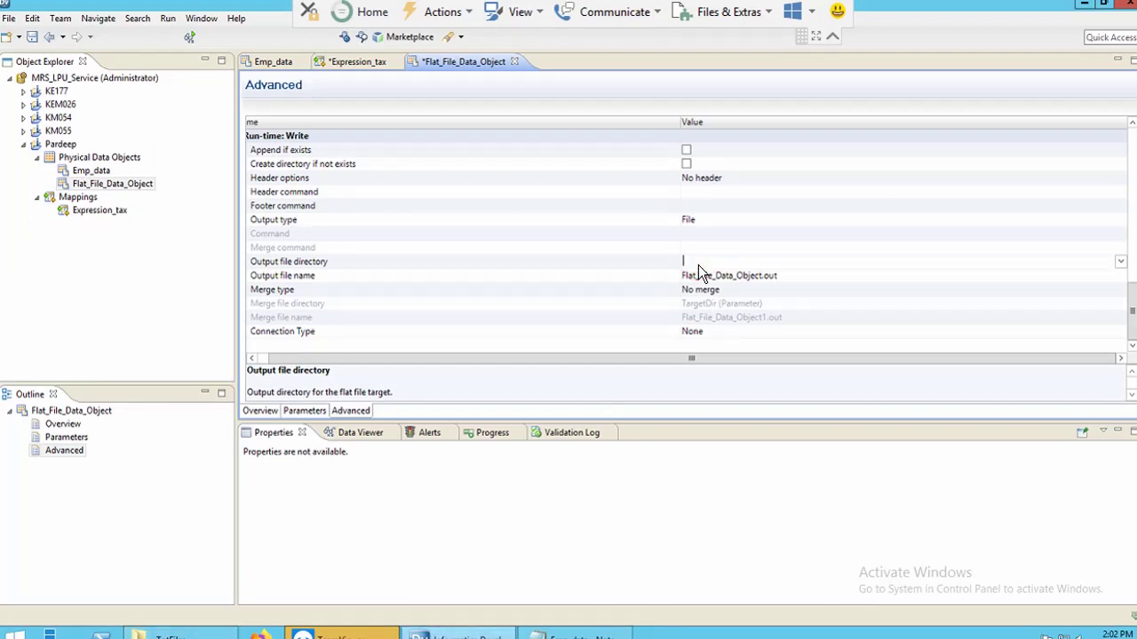
key(ctrl+v)
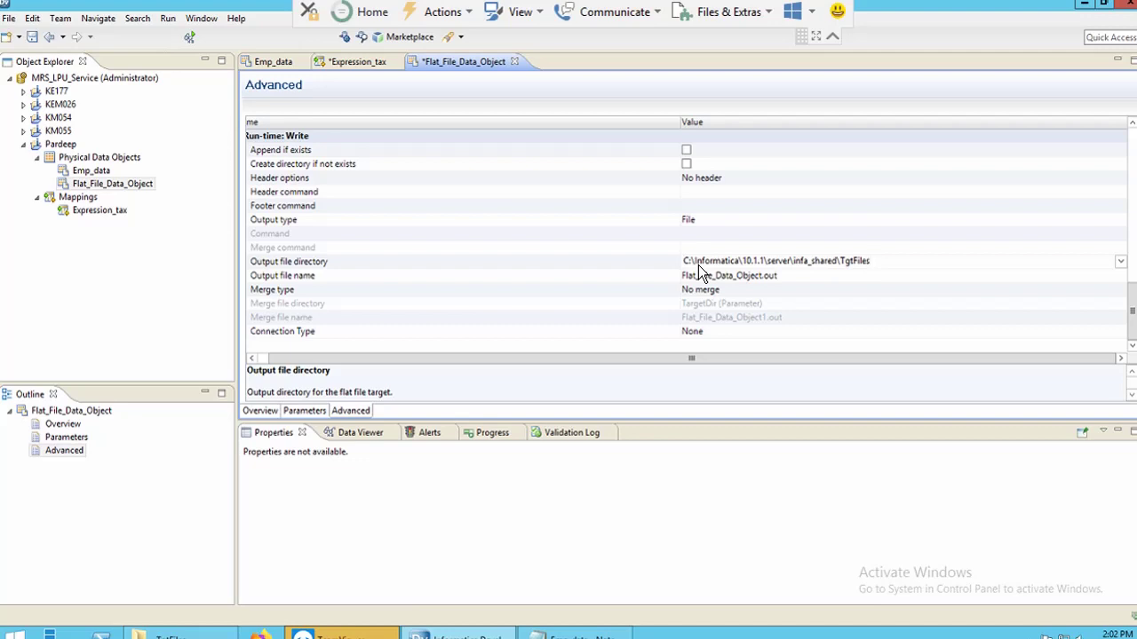
text(\)
click(753, 277)
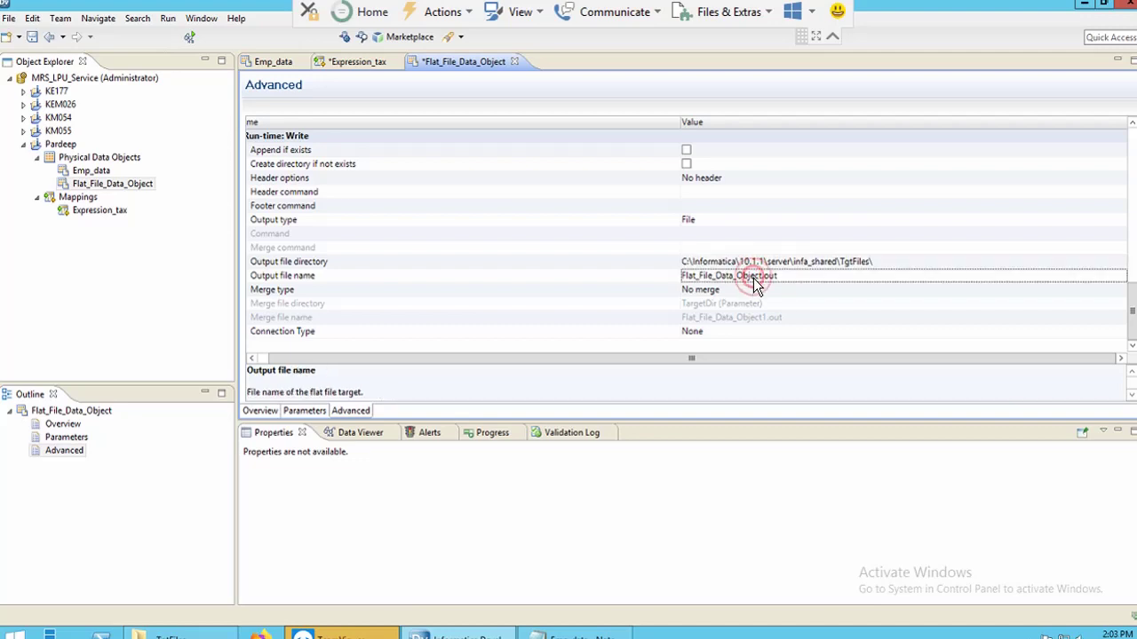
Set the flat file object's output file name to tax_pardeep.txt and save the object.
click(793, 278)
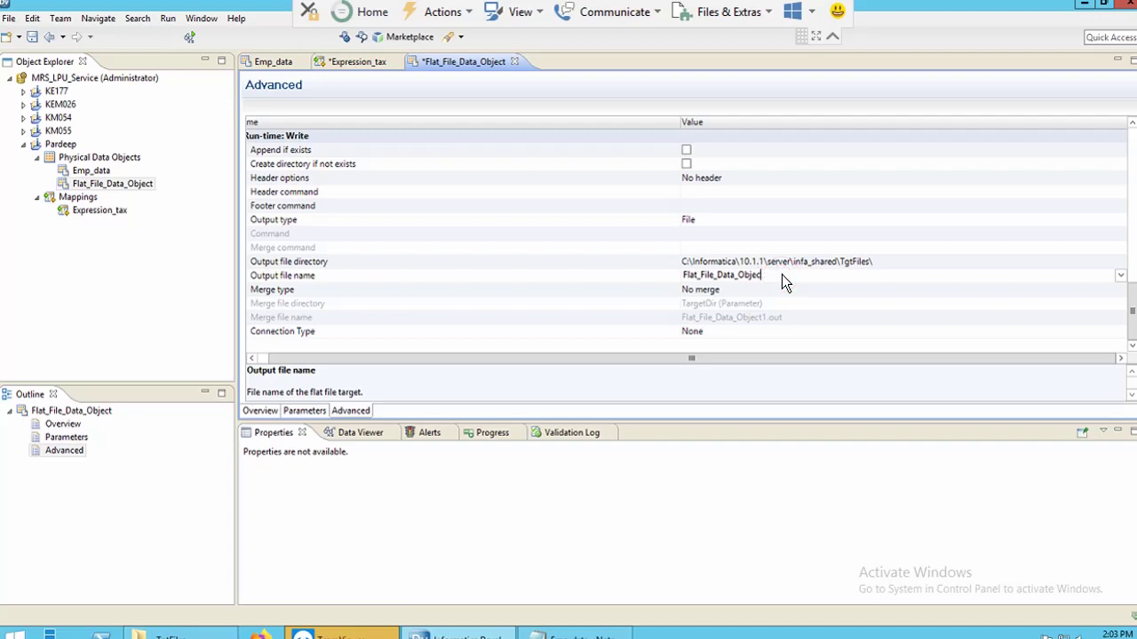
key(ctrl+a)
key(BackSpace)
text(tax_pardeep.txt)
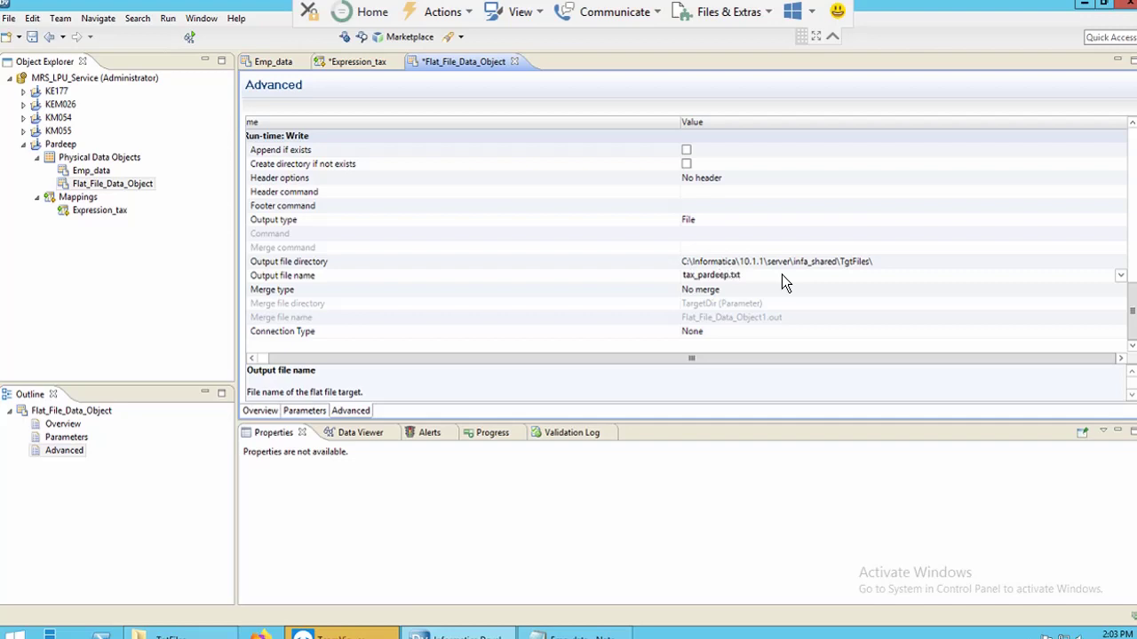
click(858, 264)
key(ctrl+s)
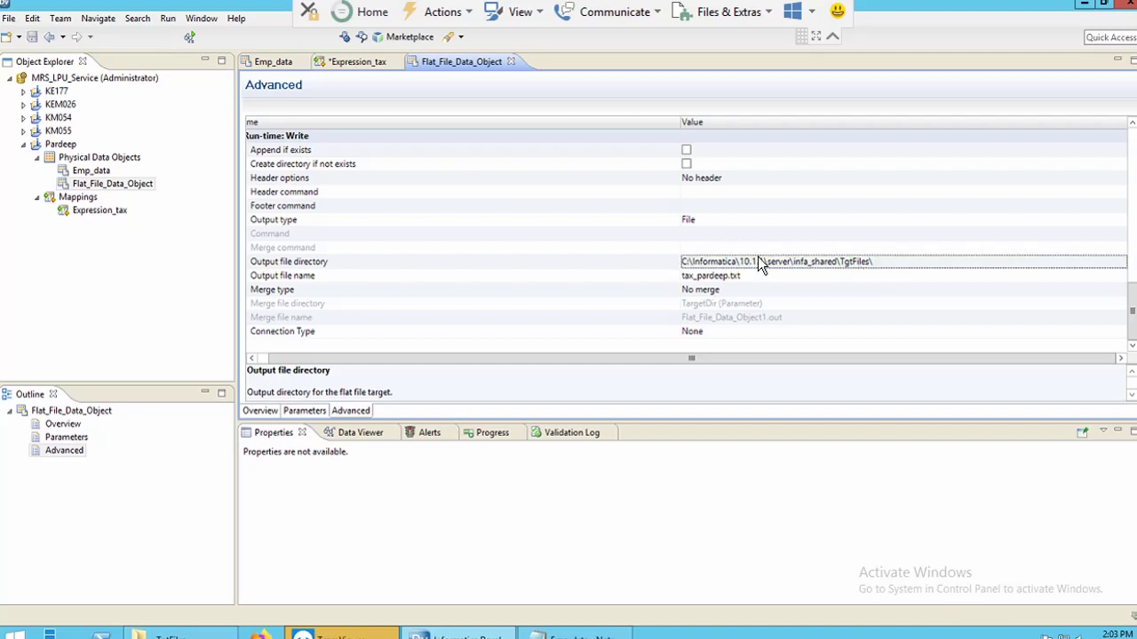
Add Flat_File_Data_Object to the Expression_tax mapping with Write access.
click(375, 63)
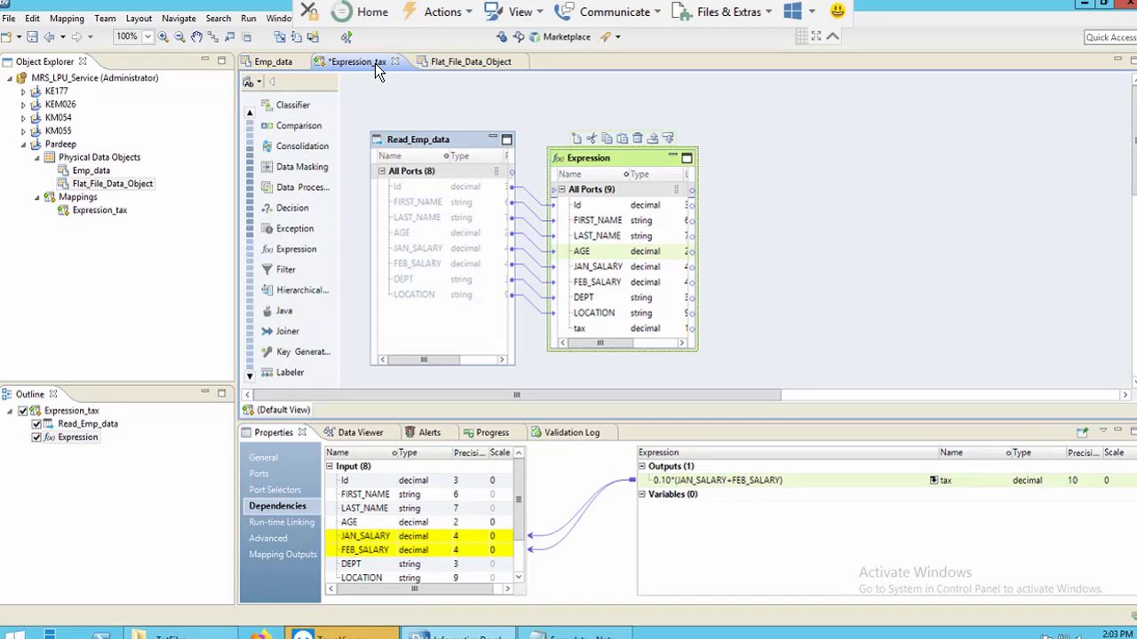
click(101, 185)
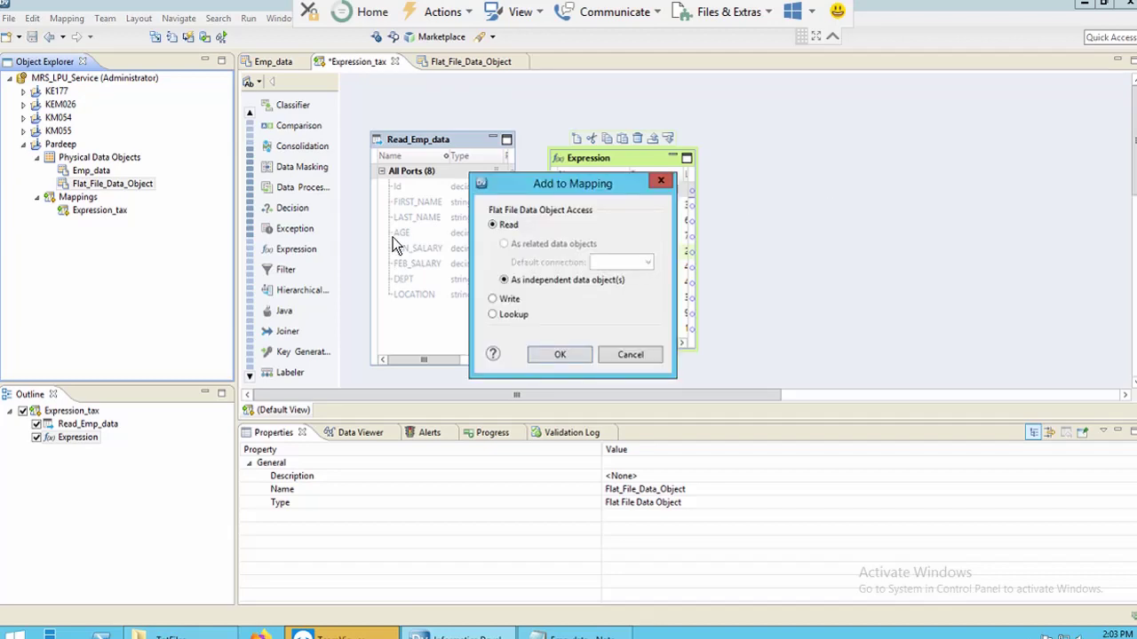
click(508, 299)
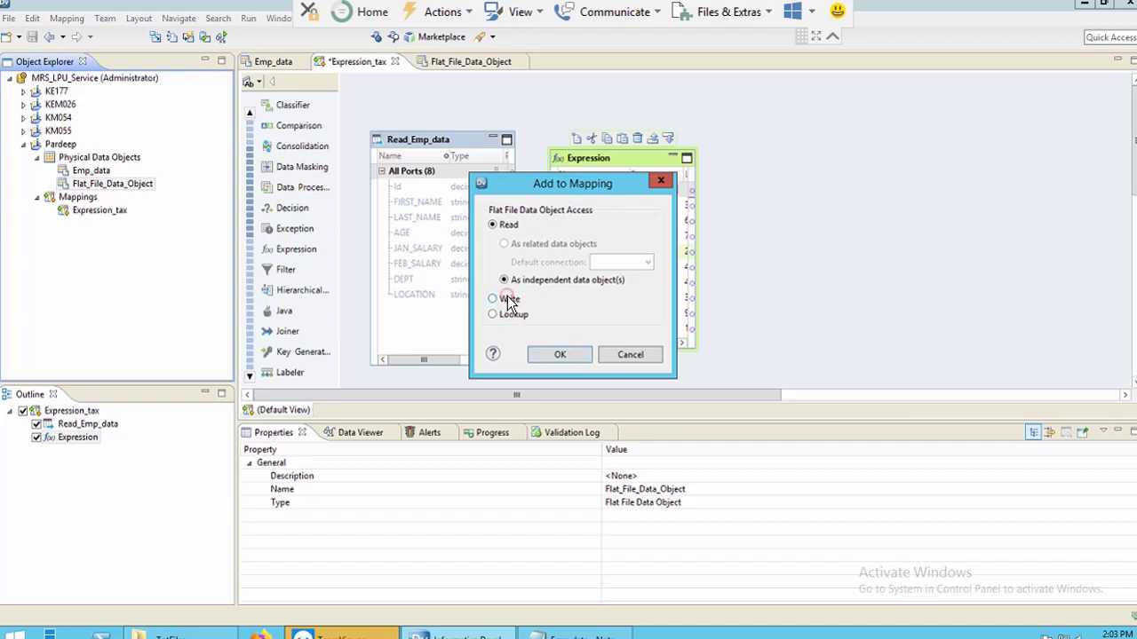
click(558, 355)
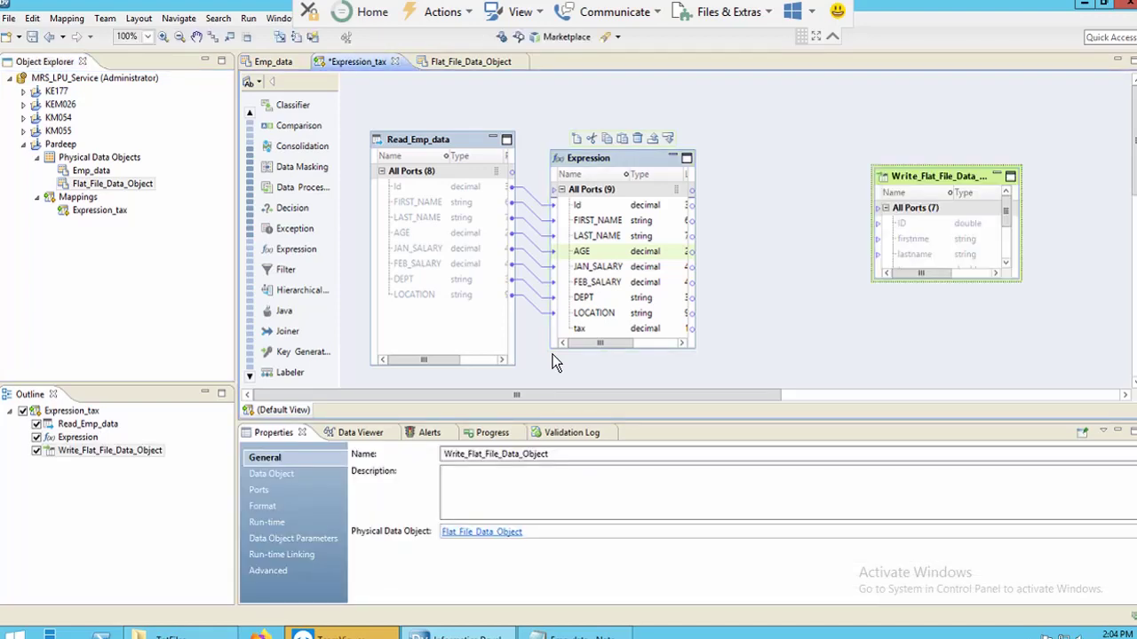
Link the Expression transformation's Id port to the ID port of the Write_Flat_File_Data_Object target.
click(595, 204)
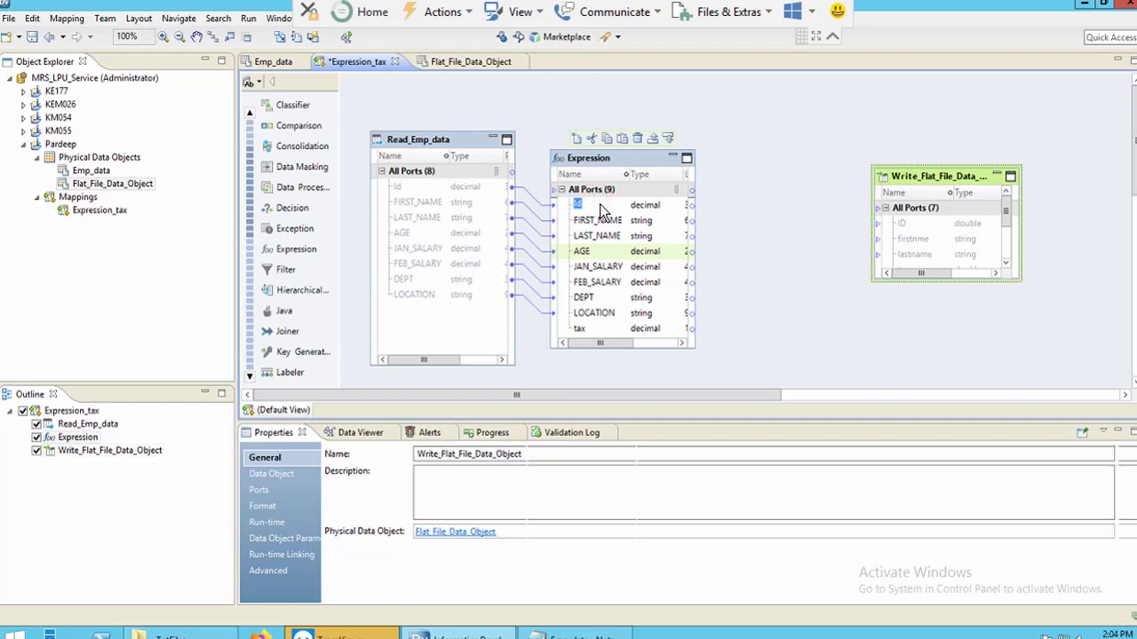
click(688, 218)
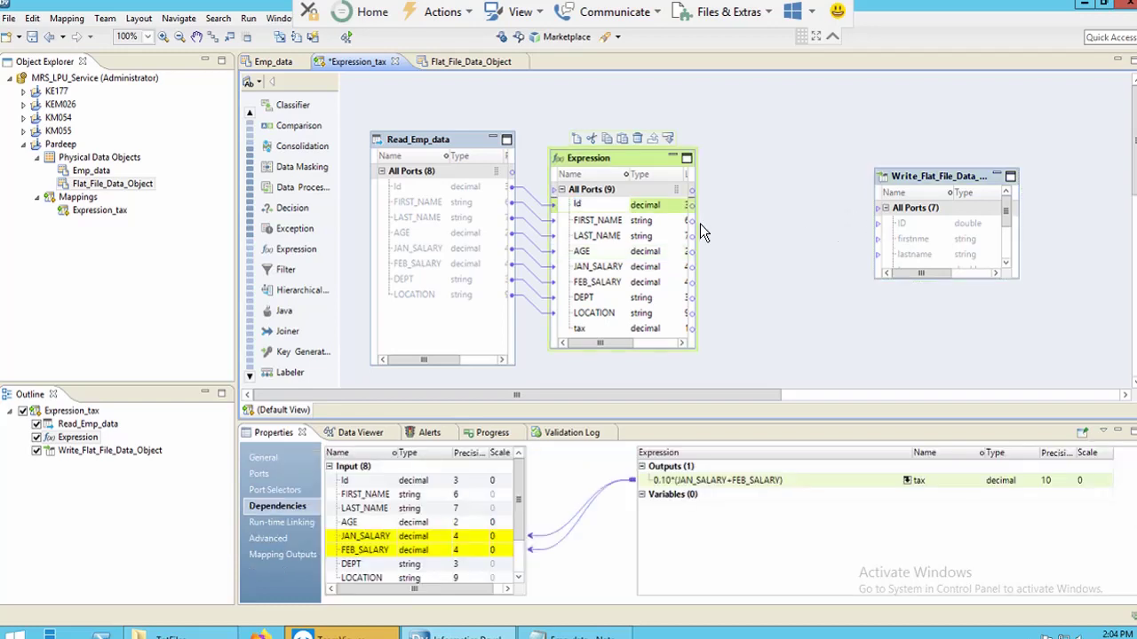
click(617, 217)
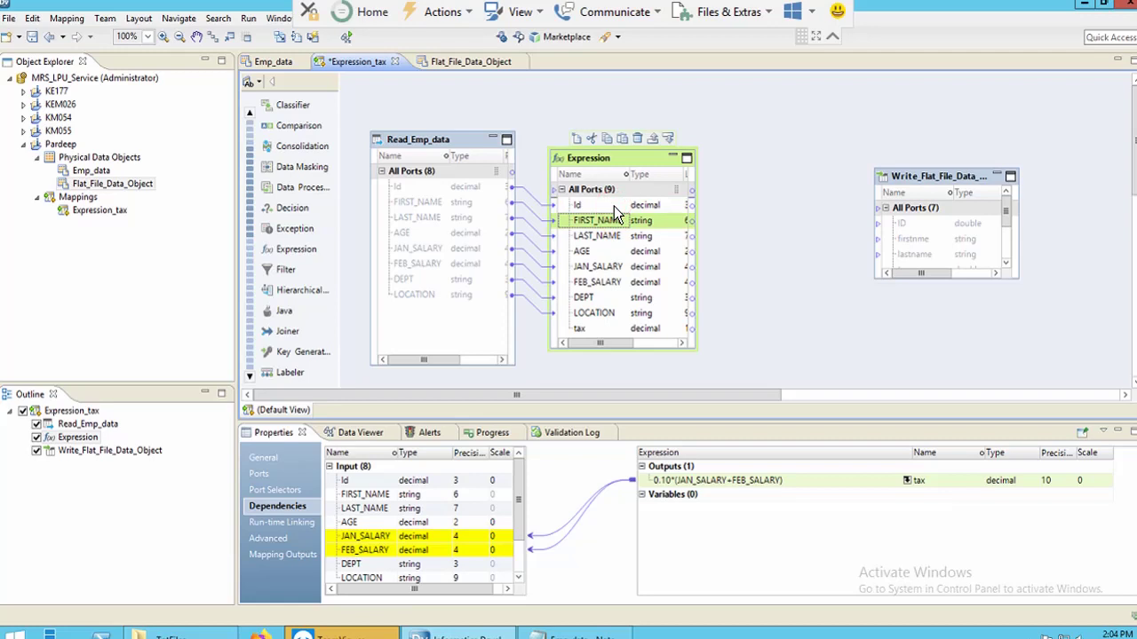
click(614, 206)
click(613, 206)
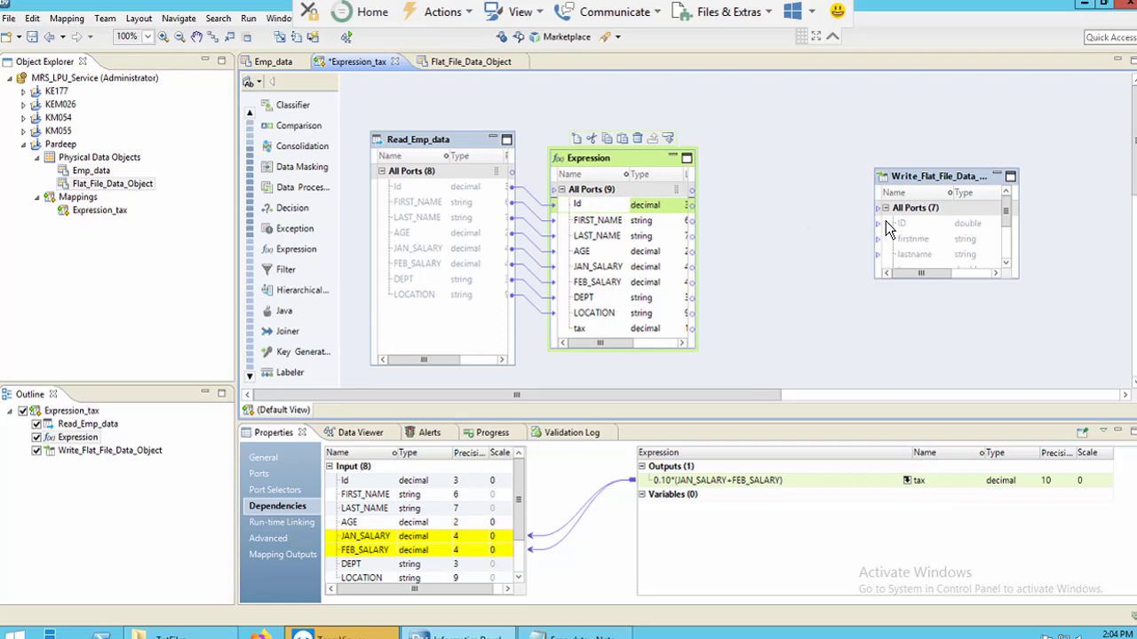
drag(835, 229, 886, 221)
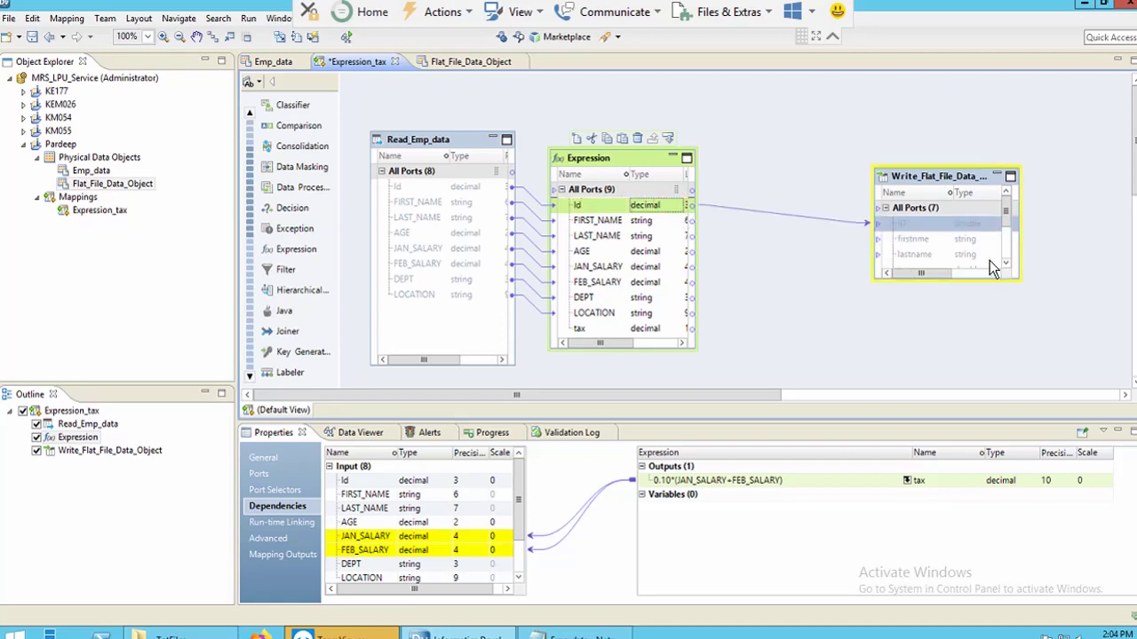
Link the Expression transformation's FIRST_NAME port to the target's firstname port.
click(609, 227)
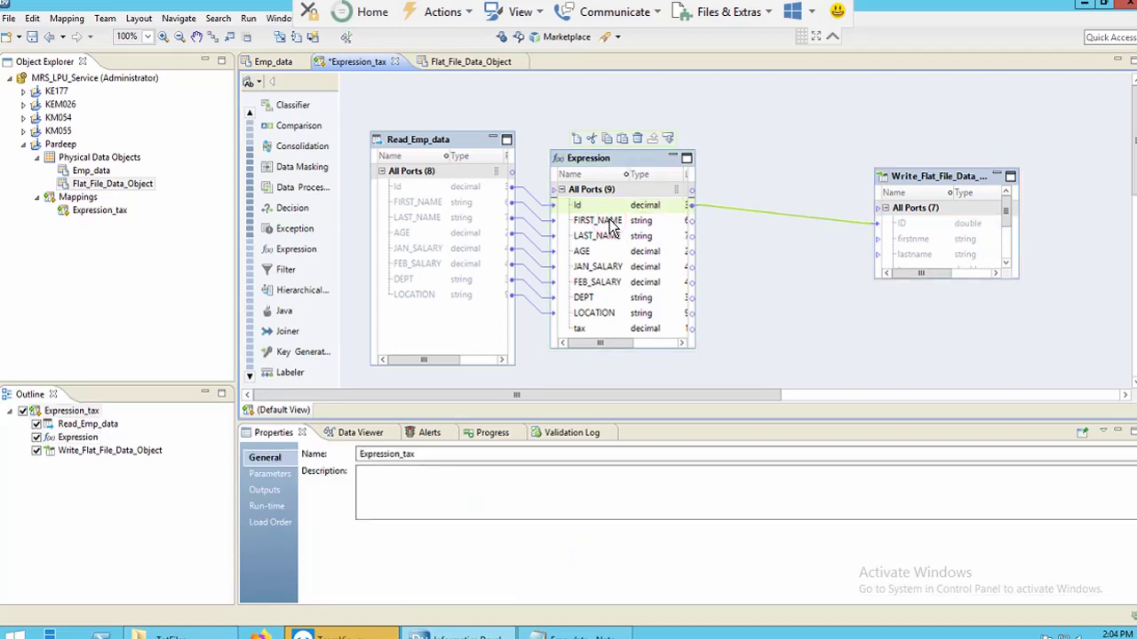
click(610, 223)
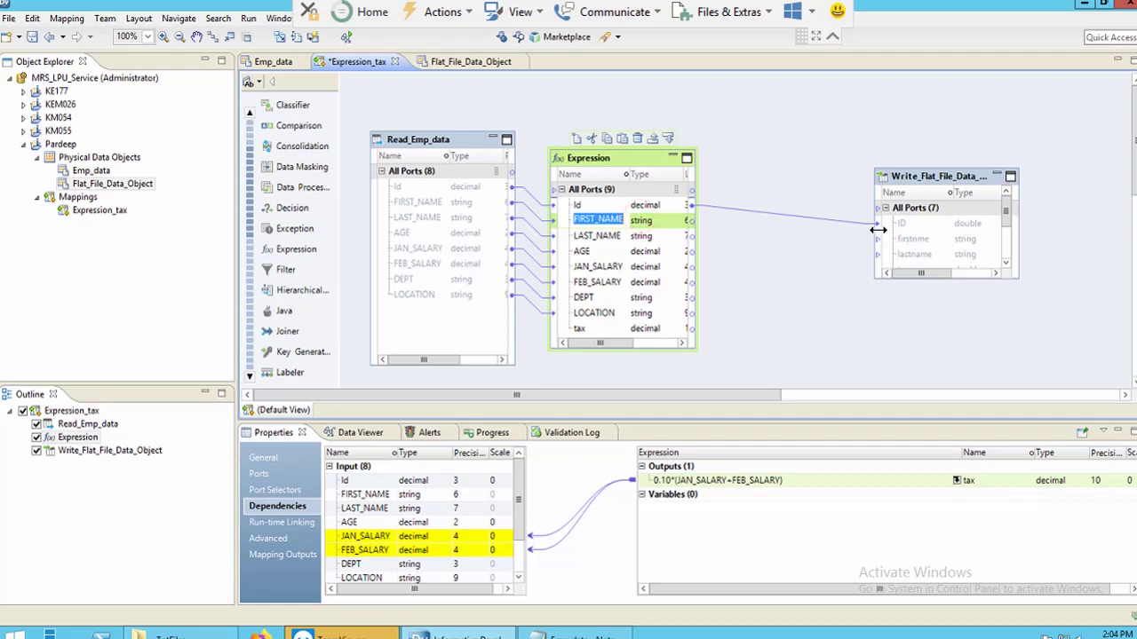
drag(878, 229, 590, 220)
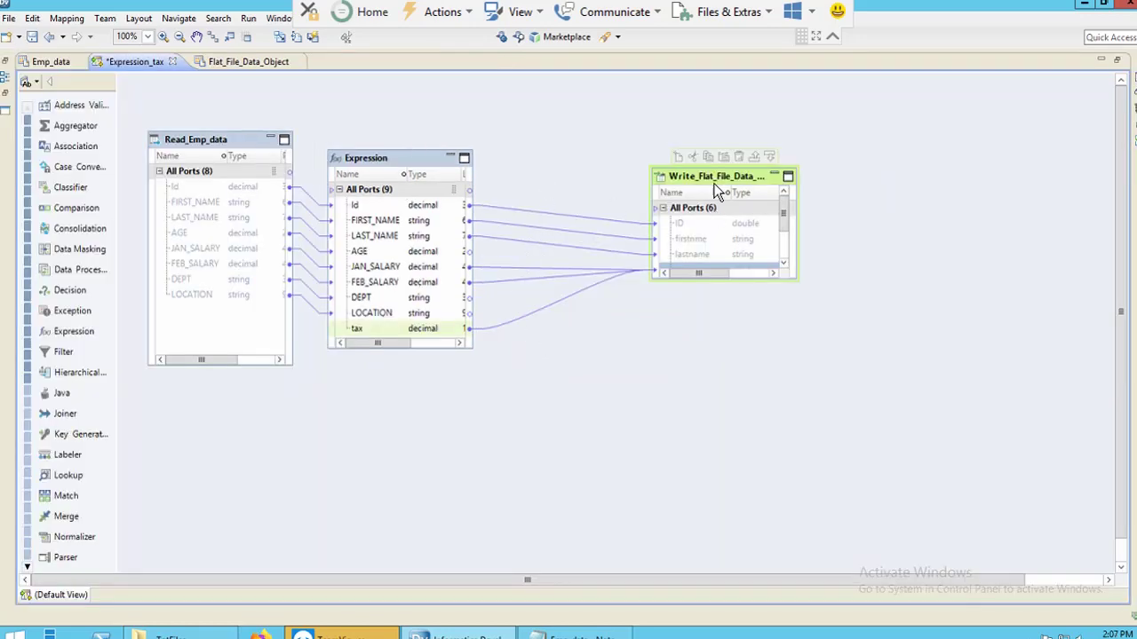
click(417, 157)
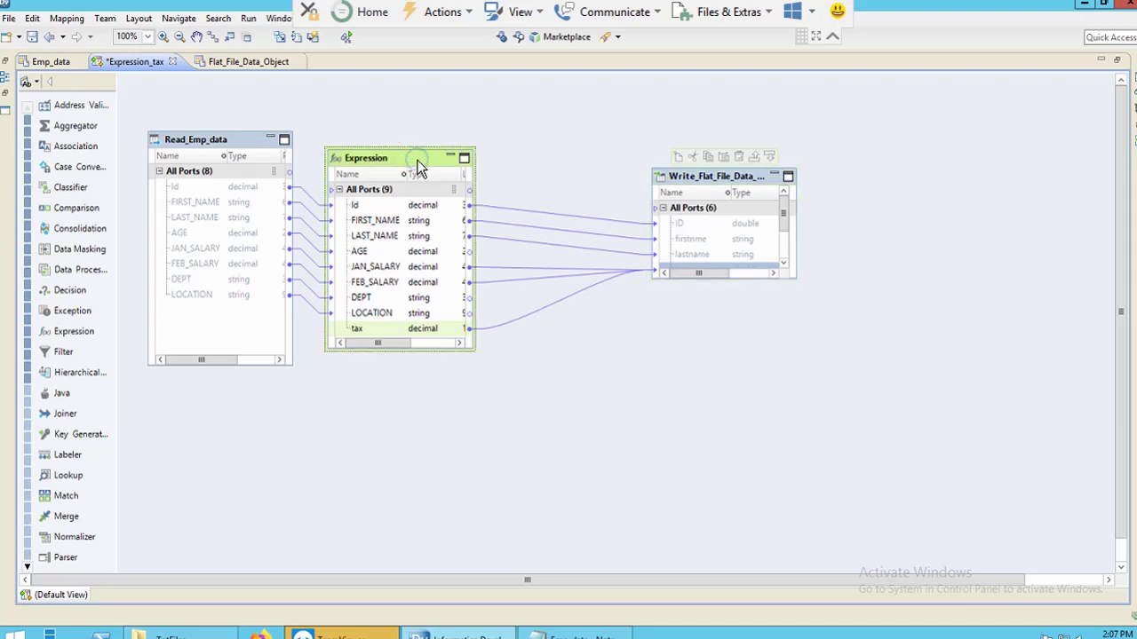
right_click(417, 159)
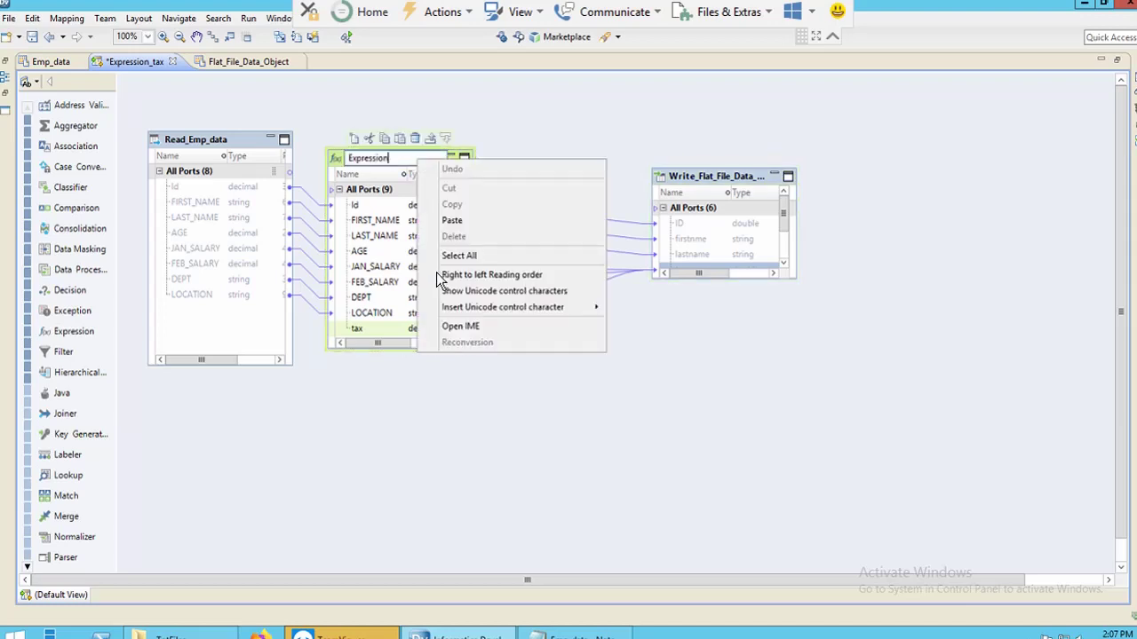
click(335, 161)
click(336, 165)
click(524, 122)
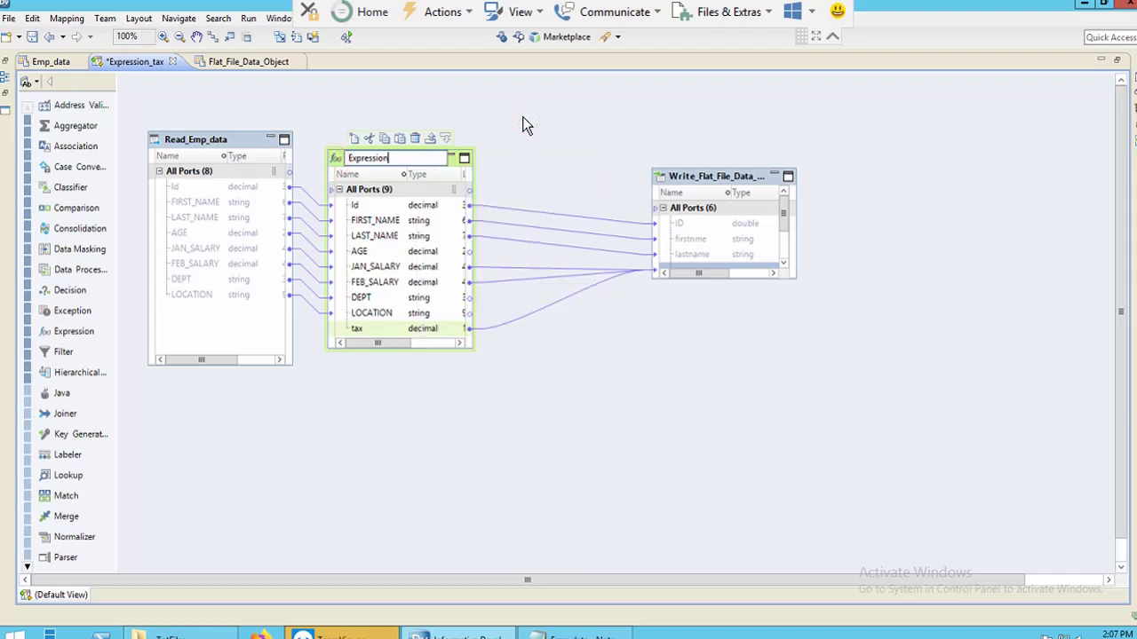
click(521, 120)
Run the data viewer on the Expression transformation, examine its tax column, and return to the normal mapping layout.
right_click(400, 160)
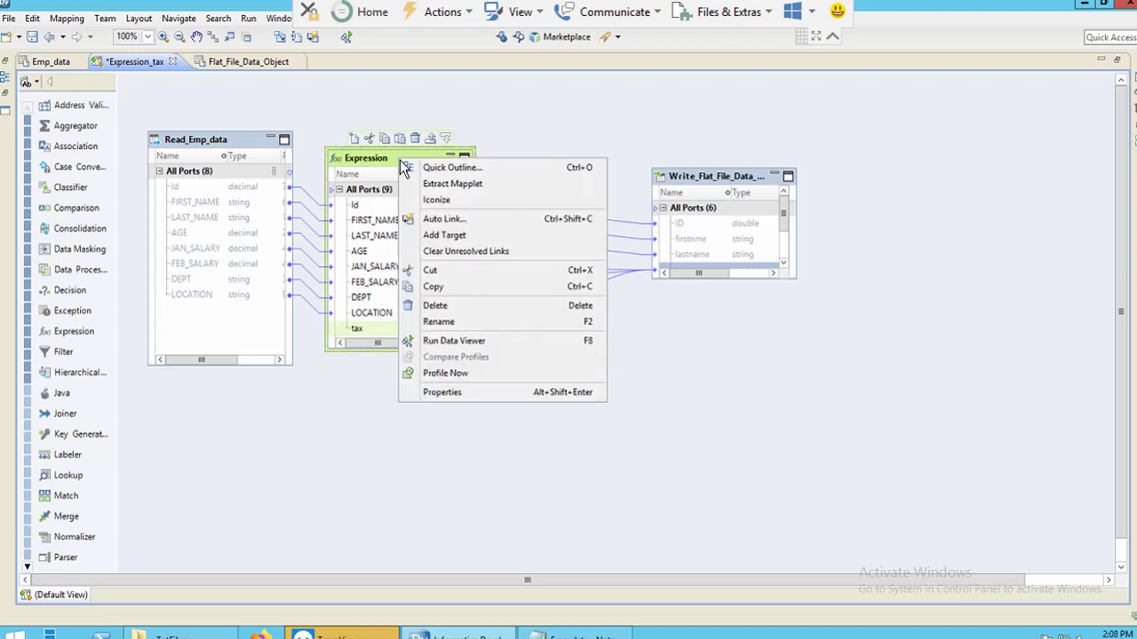
click(449, 340)
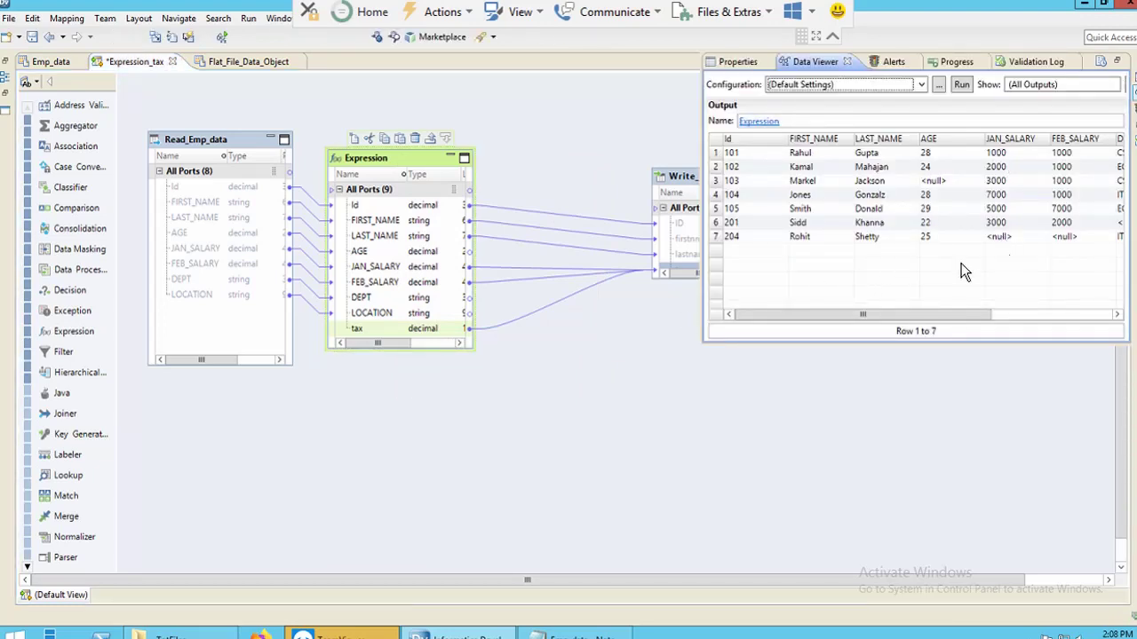
click(1045, 315)
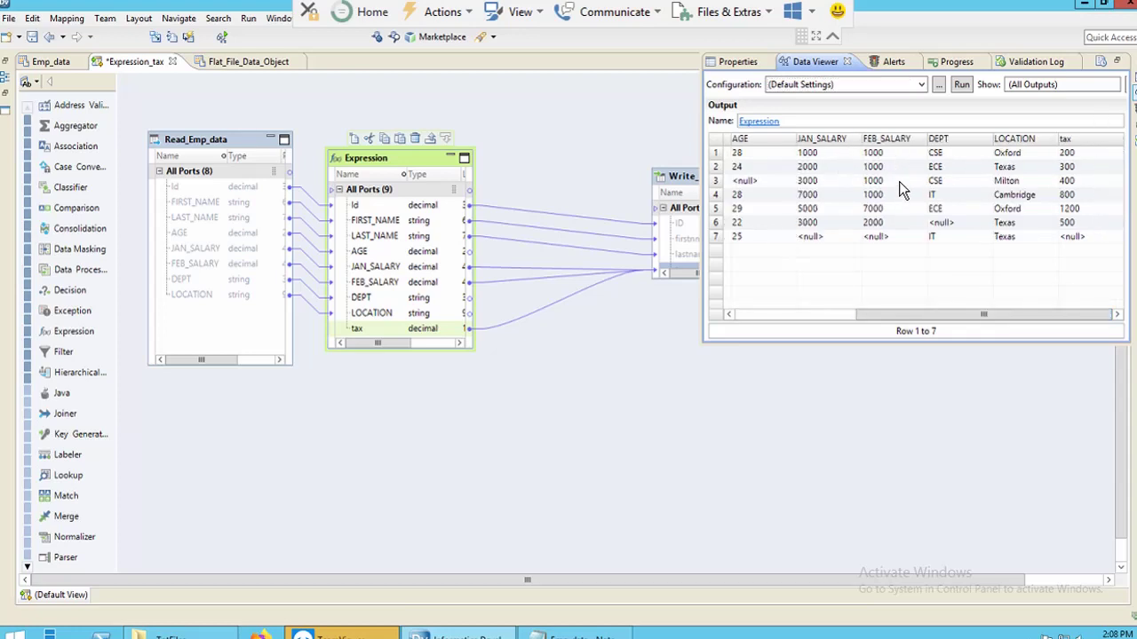
click(588, 109)
click(1116, 66)
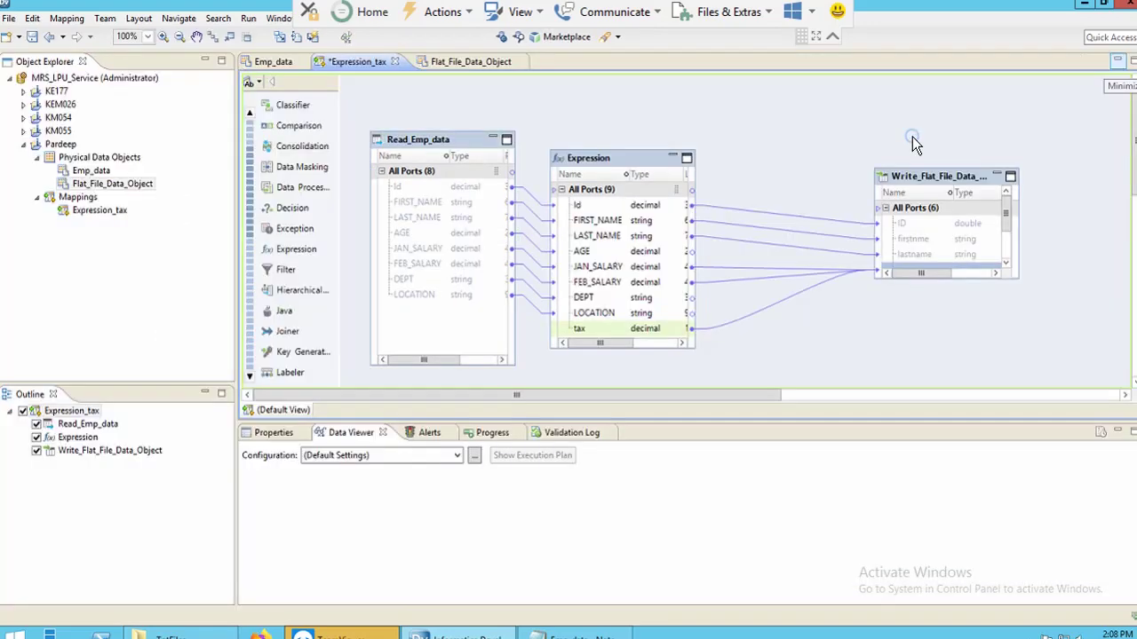
Run the Expression_tax mapping to write its results to the flat file target.
right_click(913, 140)
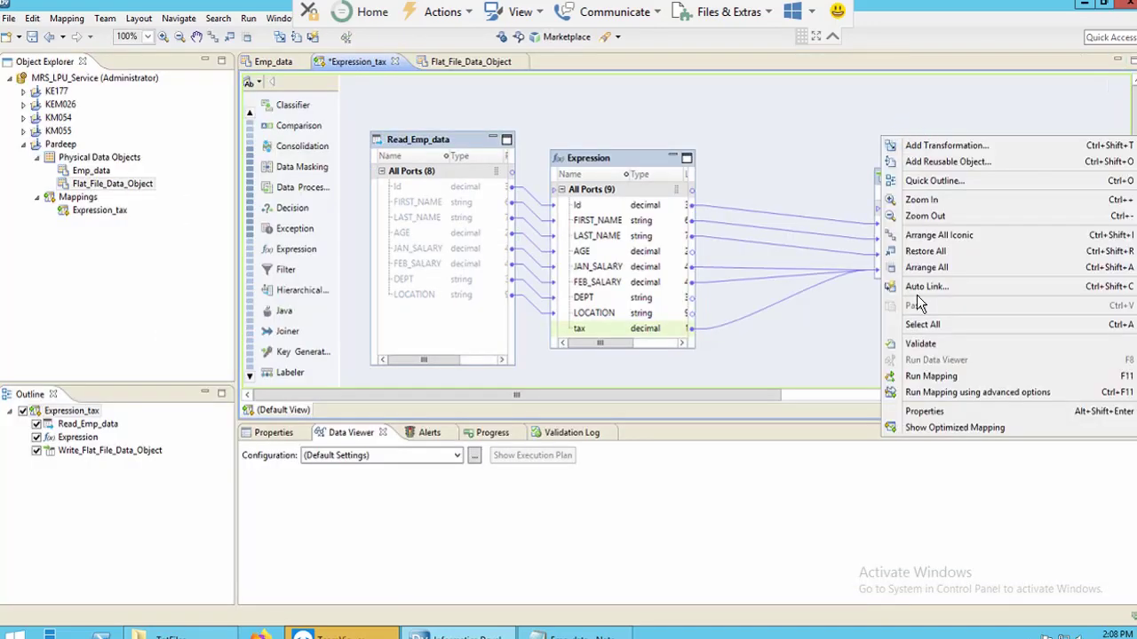
click(928, 378)
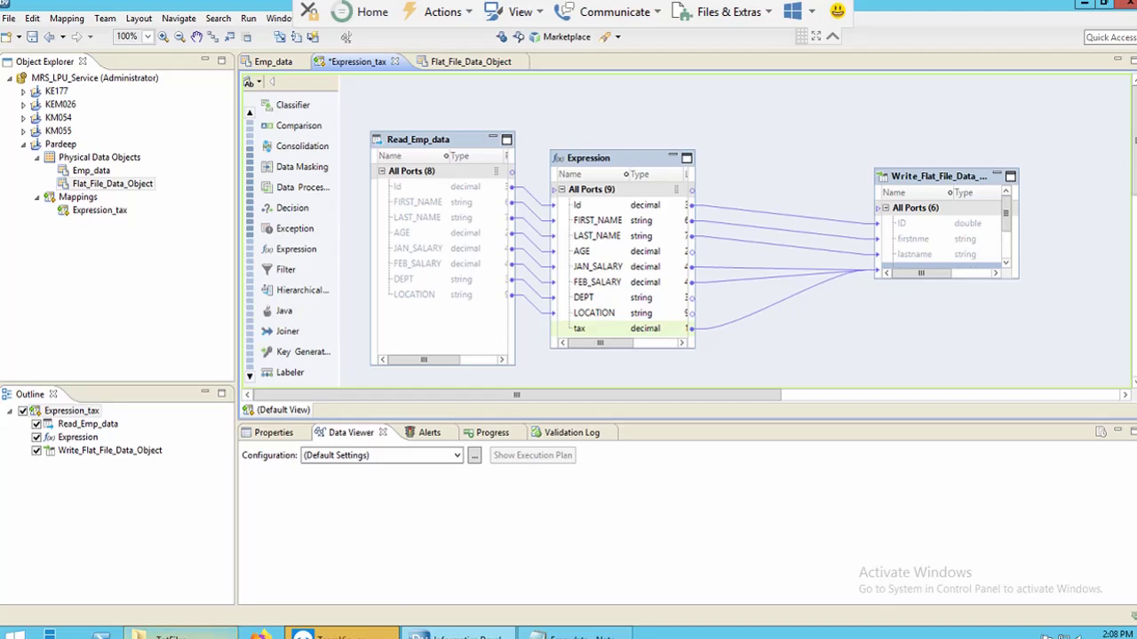
Switch to File Explorer and open the tax_pardeep text file in the TgtFiles folder to examine the mapping's output.
click(182, 634)
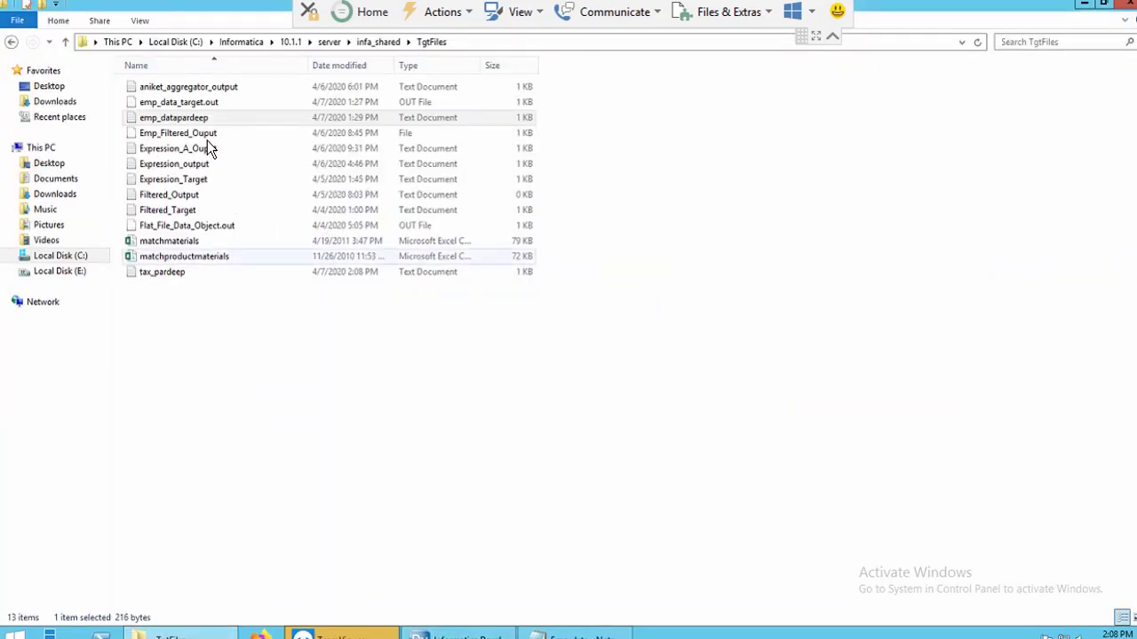
click(181, 271)
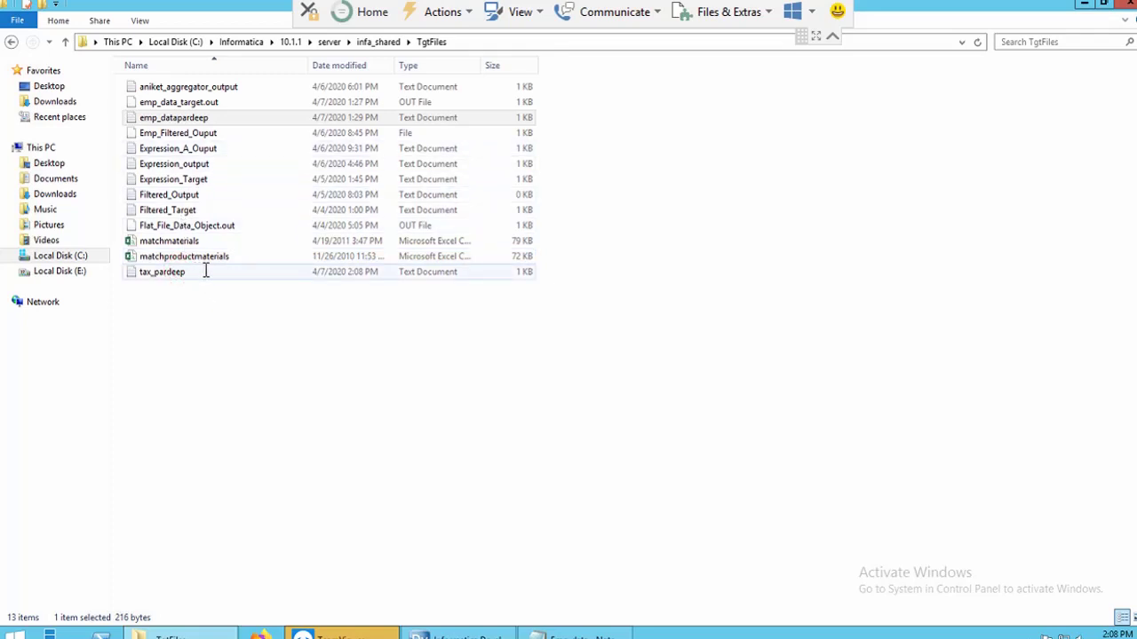
double_click(208, 271)
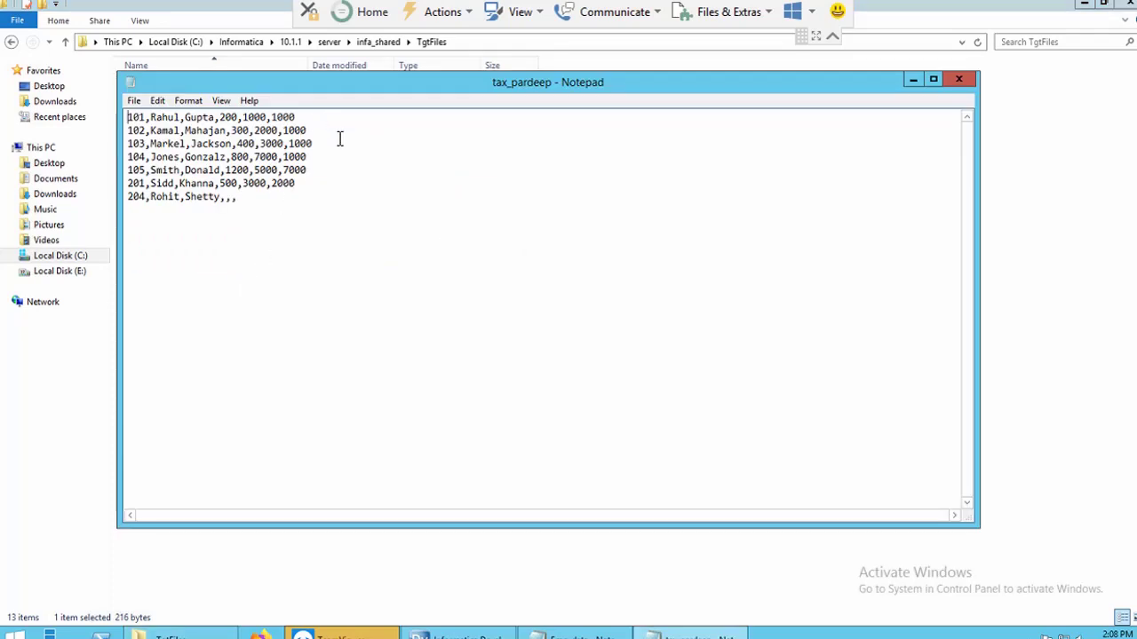